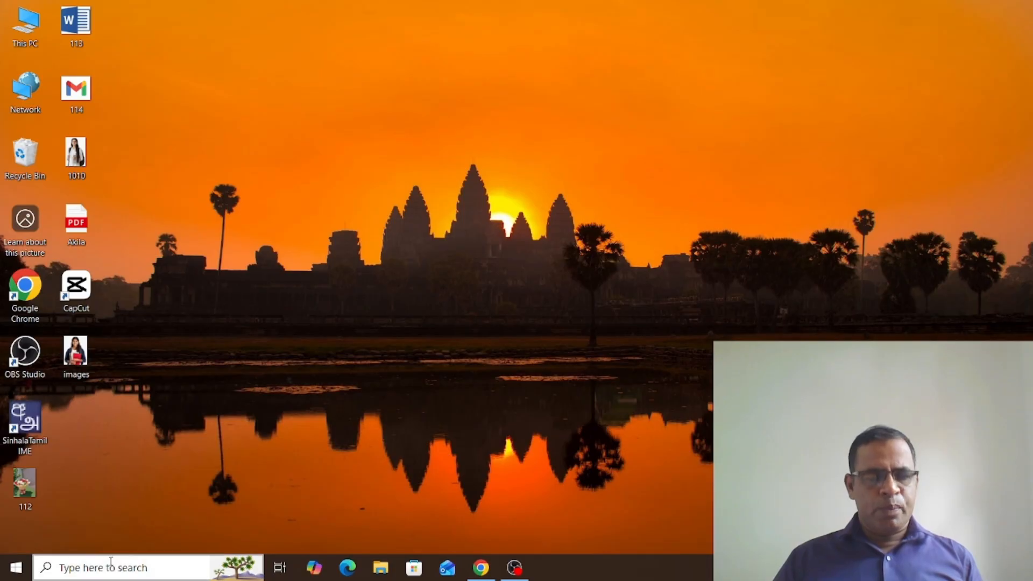
Step: Open Word 2013 and create a new blank document
click(111, 568)
text(wo)
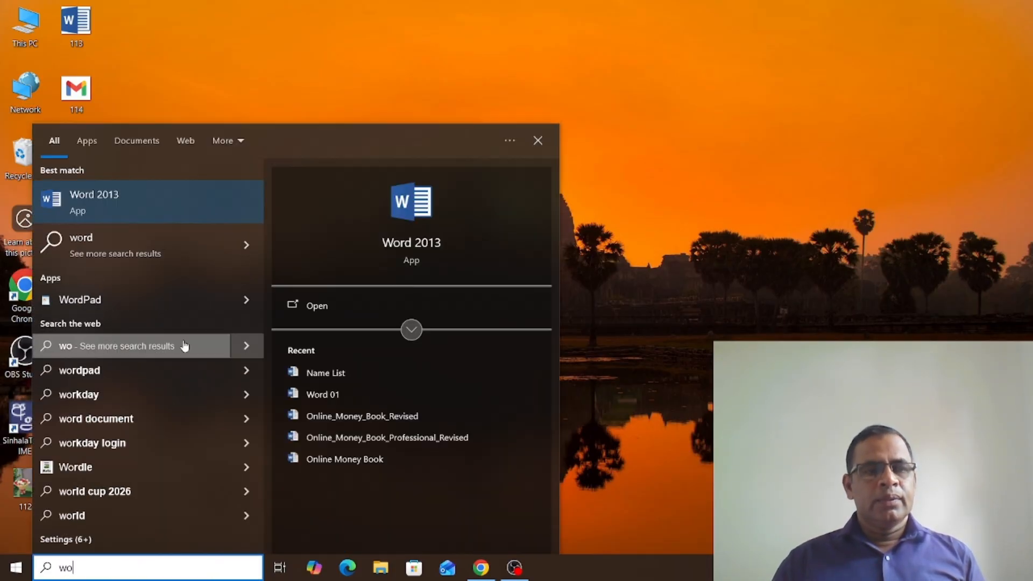
click(79, 214)
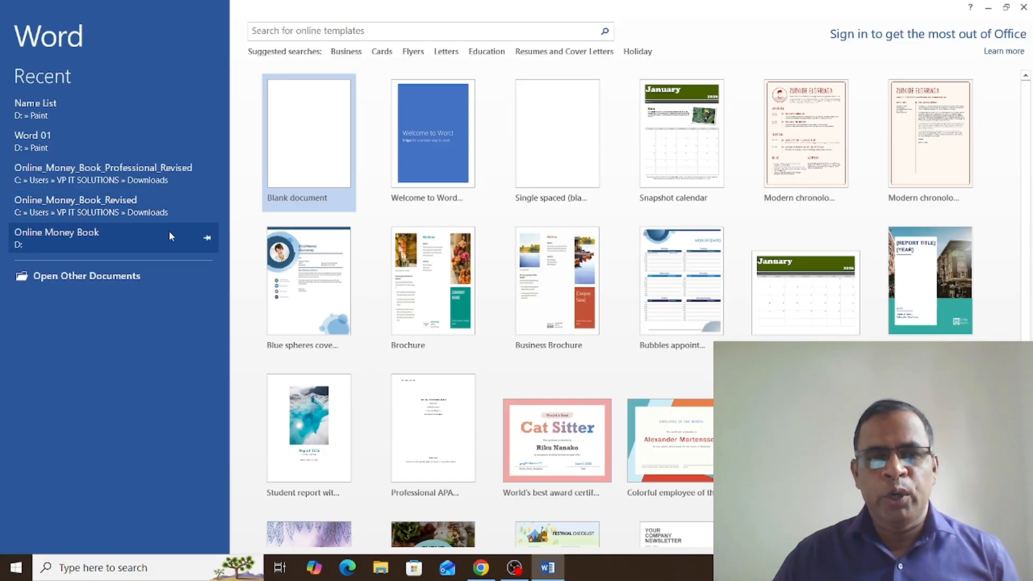
click(314, 191)
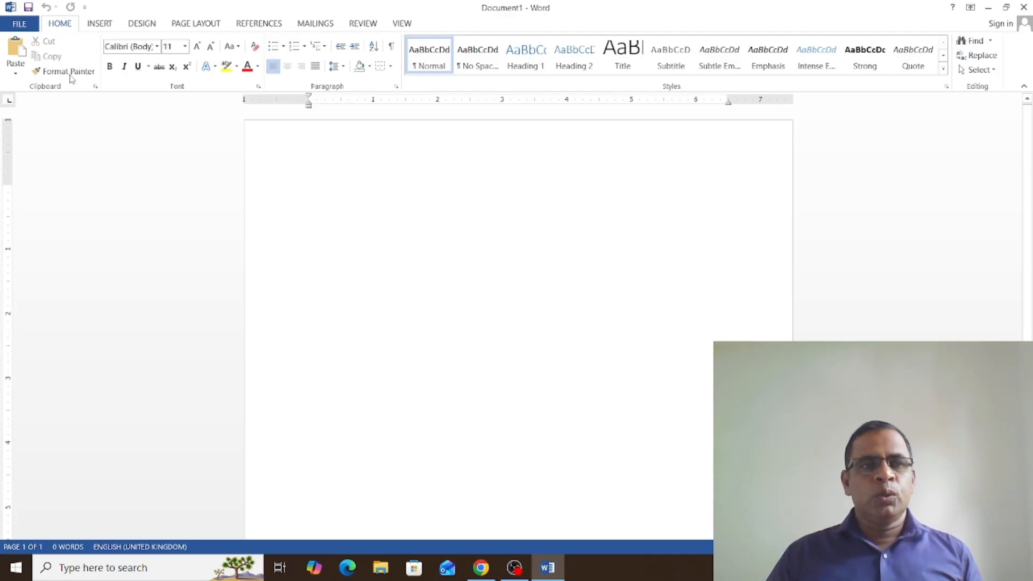
click(97, 27)
click(58, 25)
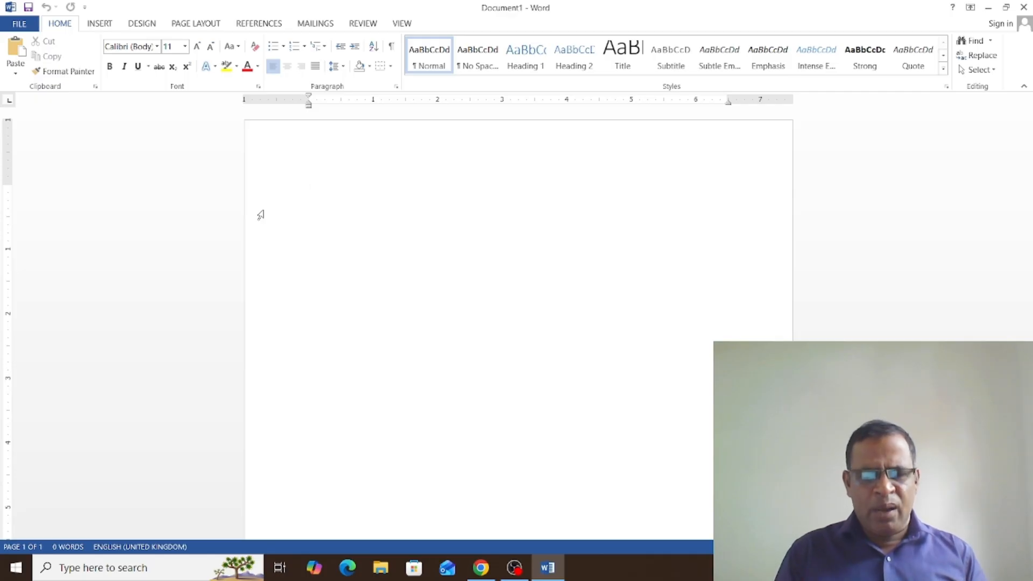
text(Kldshfi gkdhg gdi )
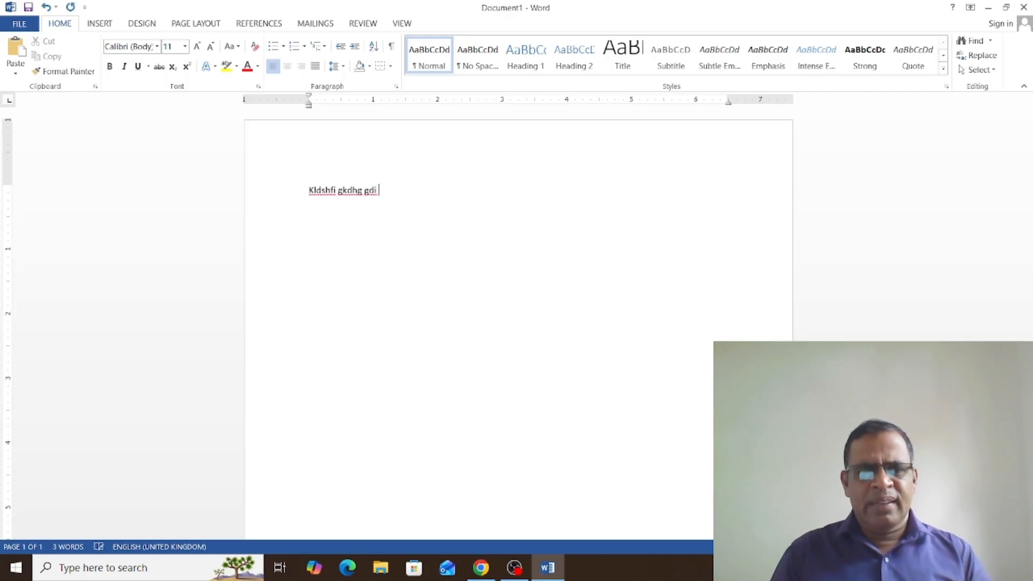
text(gdkgh gkldhgd)
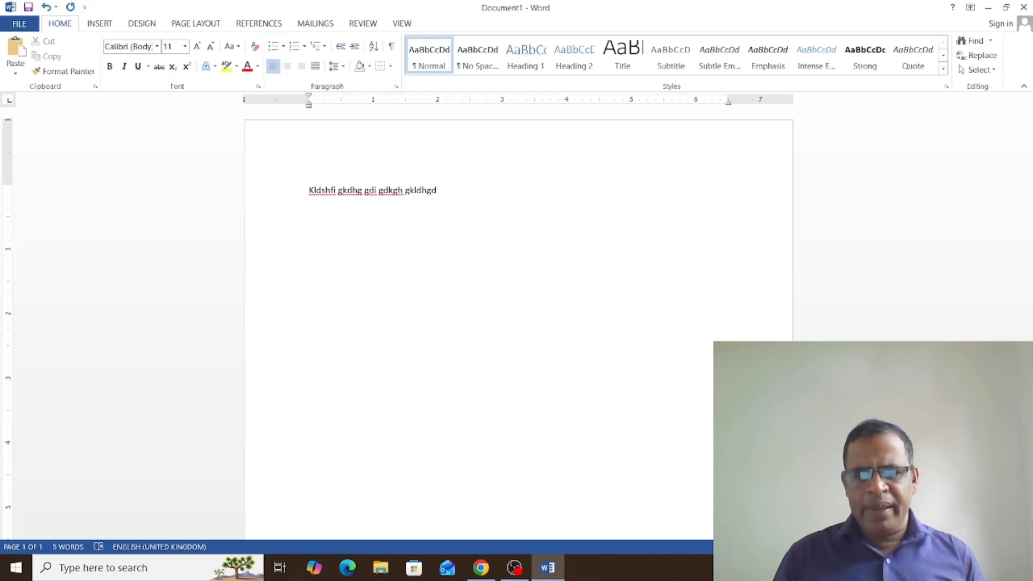
key(BackSpace)
key(BackSpace)
key(BackSpace)
key(BackSpace)
key(BackSpace)
key(BackSpace)
key(BackSpace)
key(BackSpace)
key(BackSpace)
key(BackSpace)
key(BackSpace)
key(BackSpace)
key(BackSpace)
key(BackSpace)
key(BackSpace)
key(BackSpace)
key(BackSpace)
key(BackSpace)
key(BackSpace)
key(BackSpace)
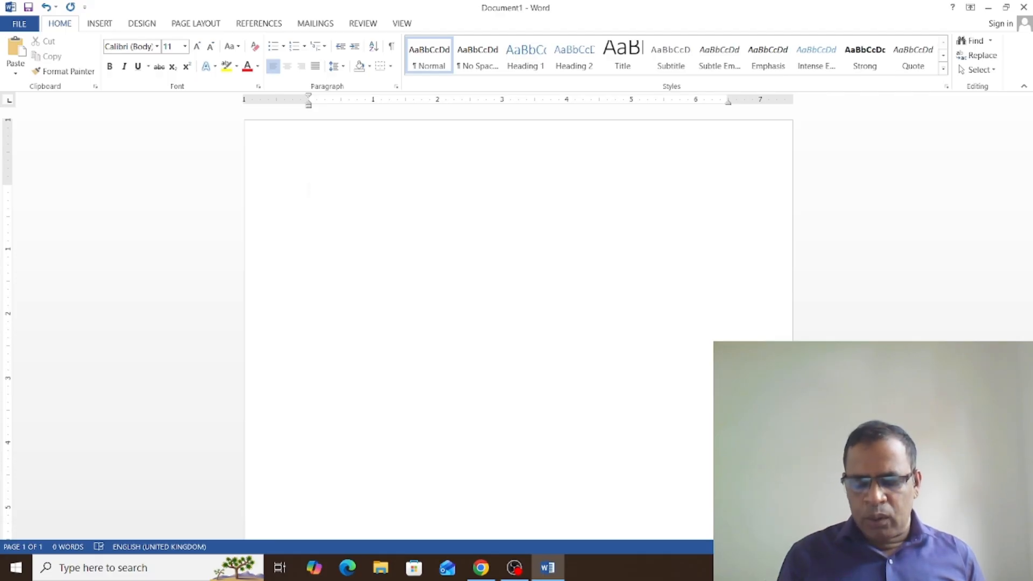
Step: Generate sample paragraphs in the blank document with the =rand() function
text(-)
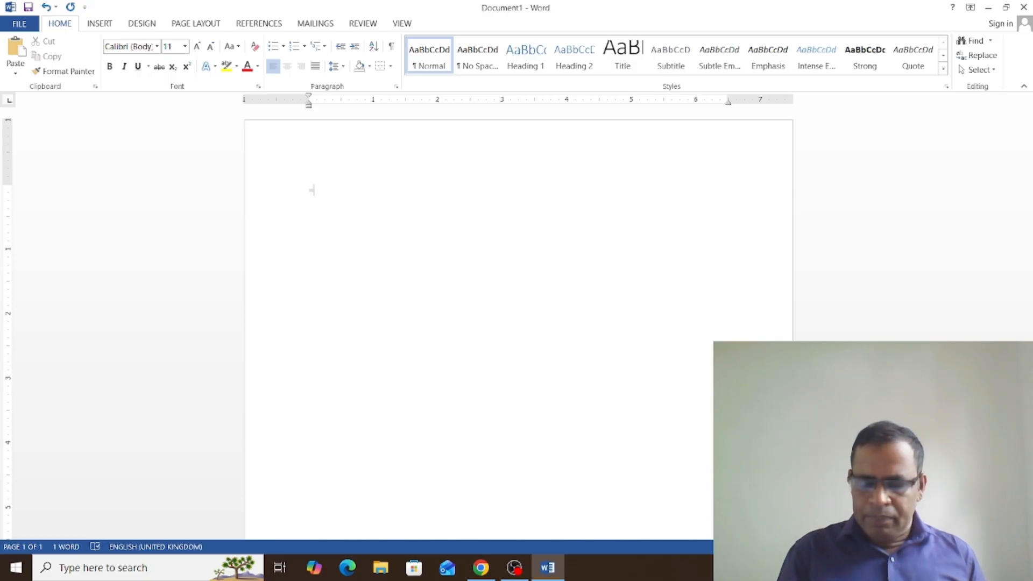
text(r)
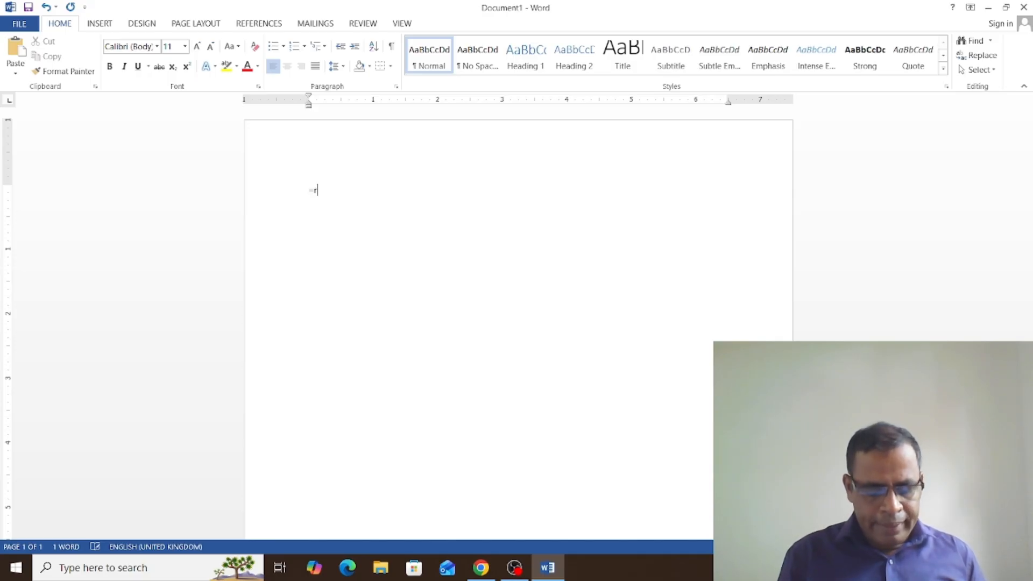
text(and)
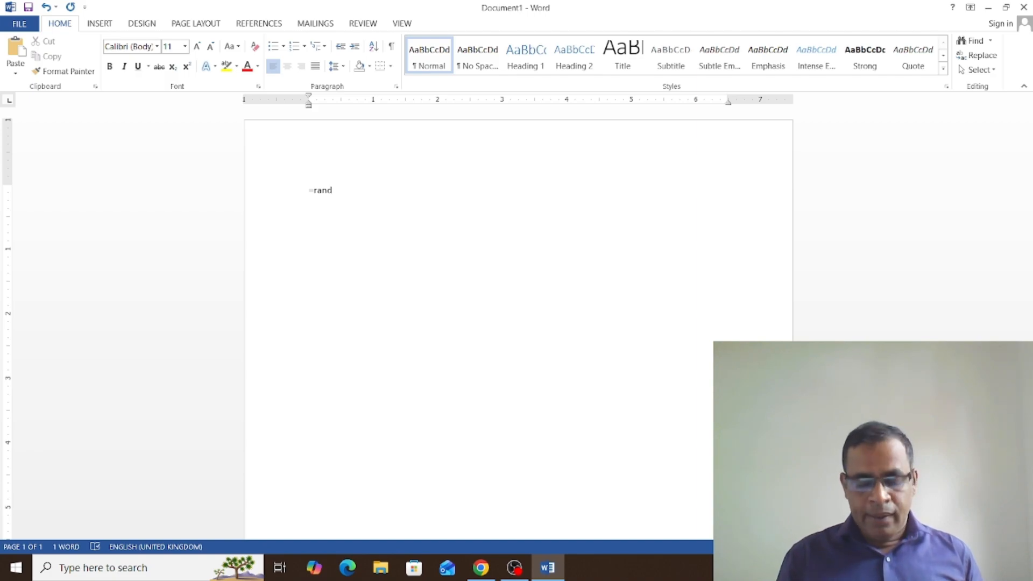
text(())
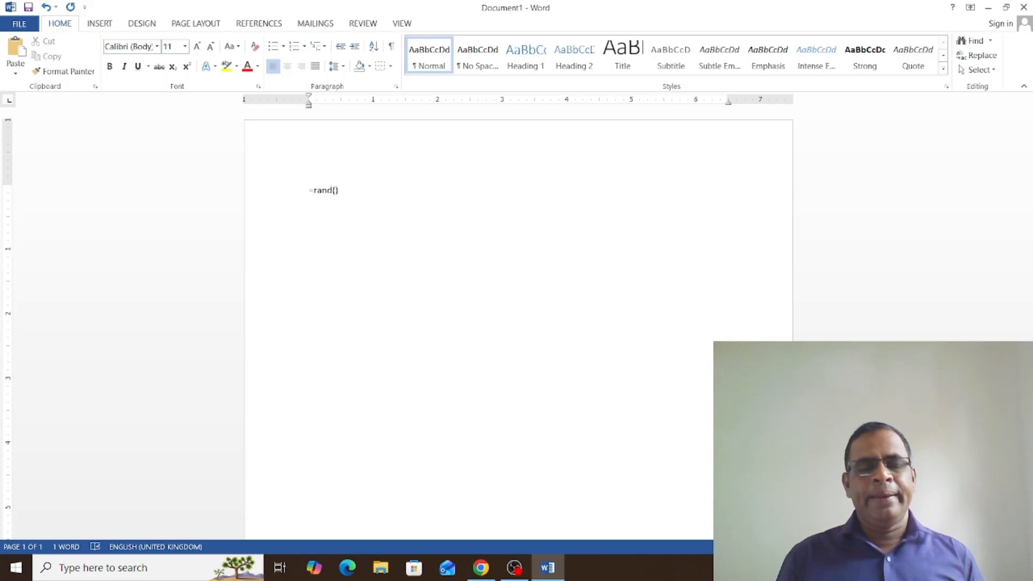
key(Return)
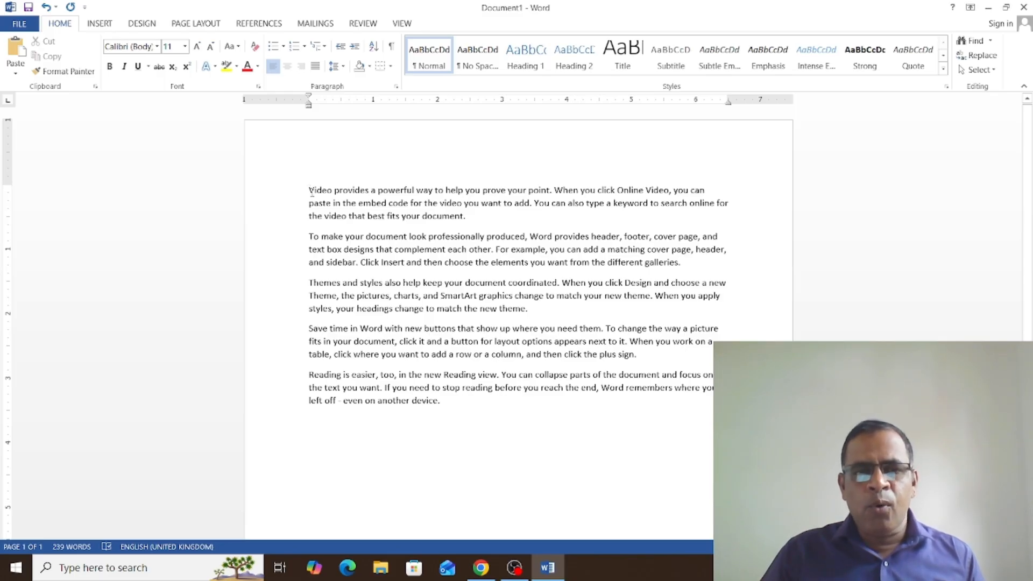
Step: Set the font size of the first paragraph, starting with "Video provides", to 14
drag(309, 190, 484, 226)
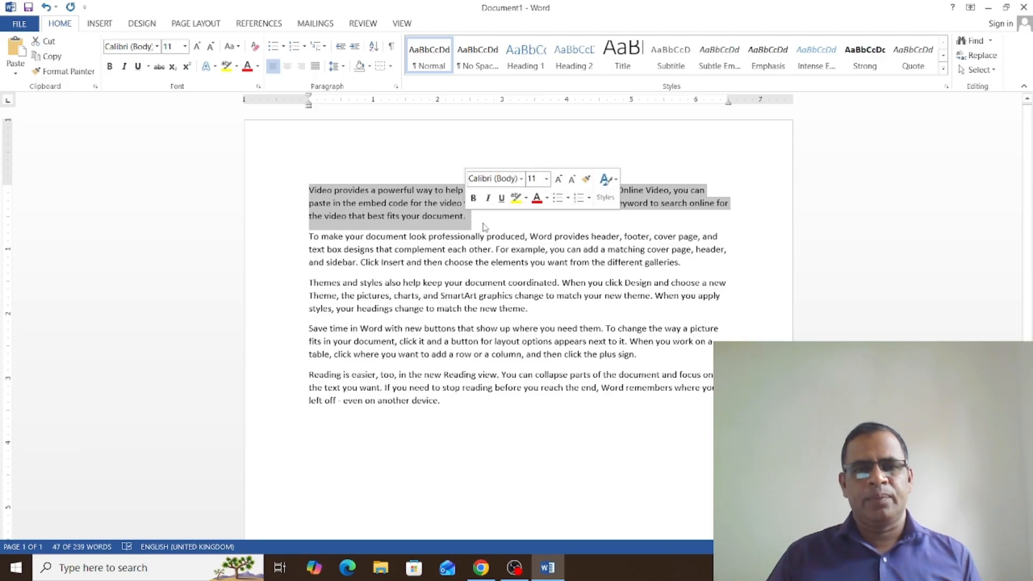
click(485, 225)
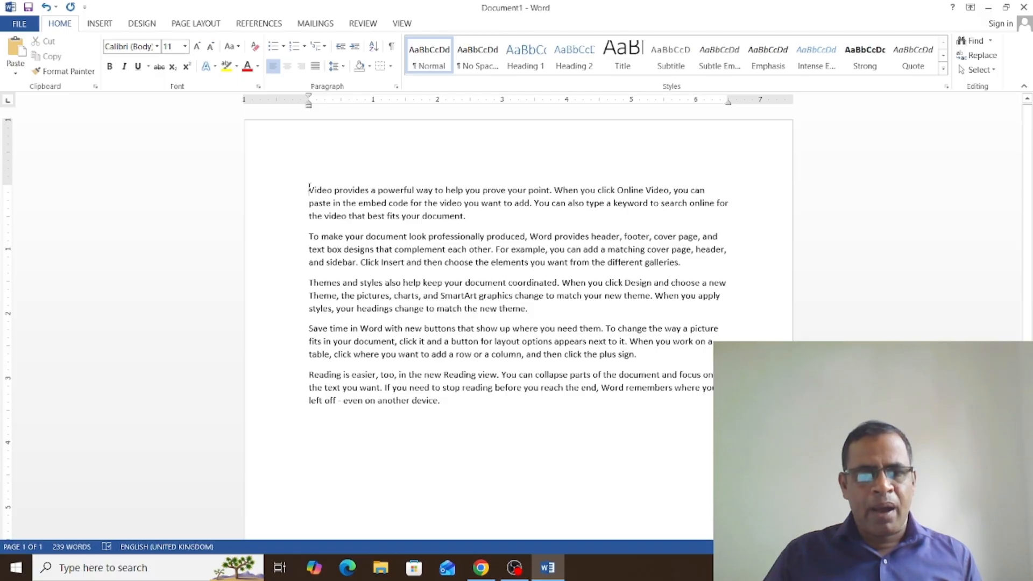
drag(309, 189, 480, 222)
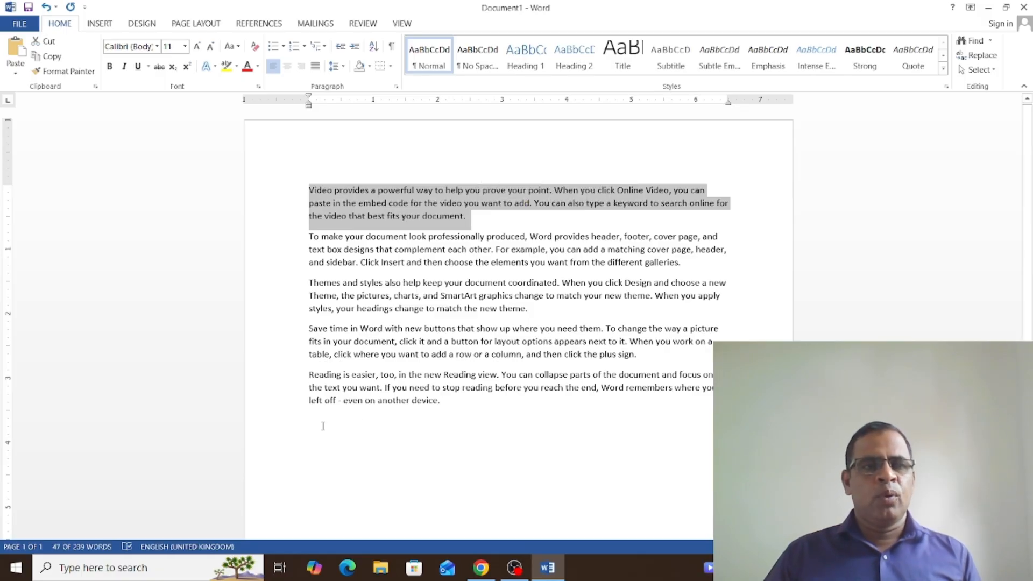
click(185, 47)
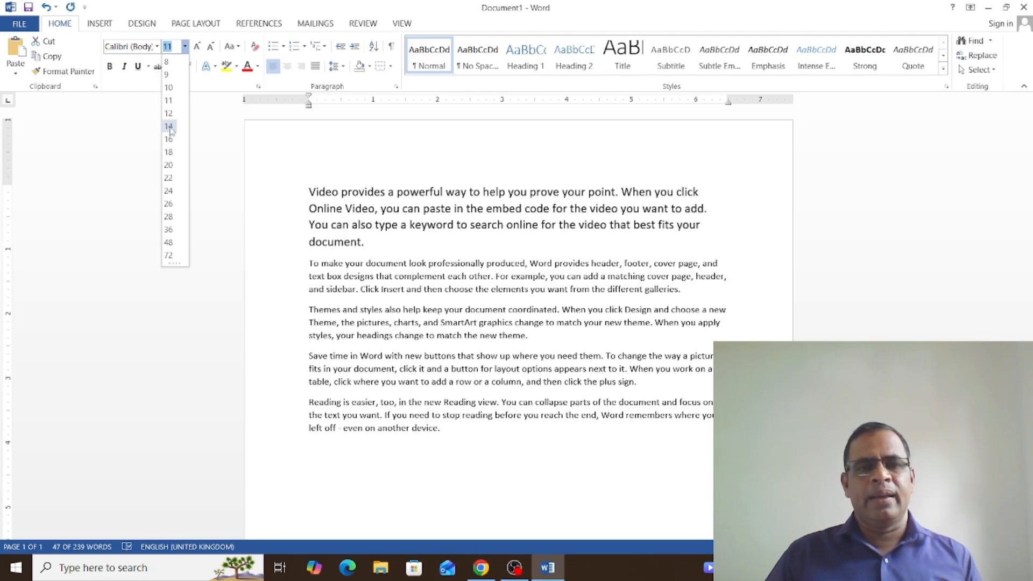
click(169, 127)
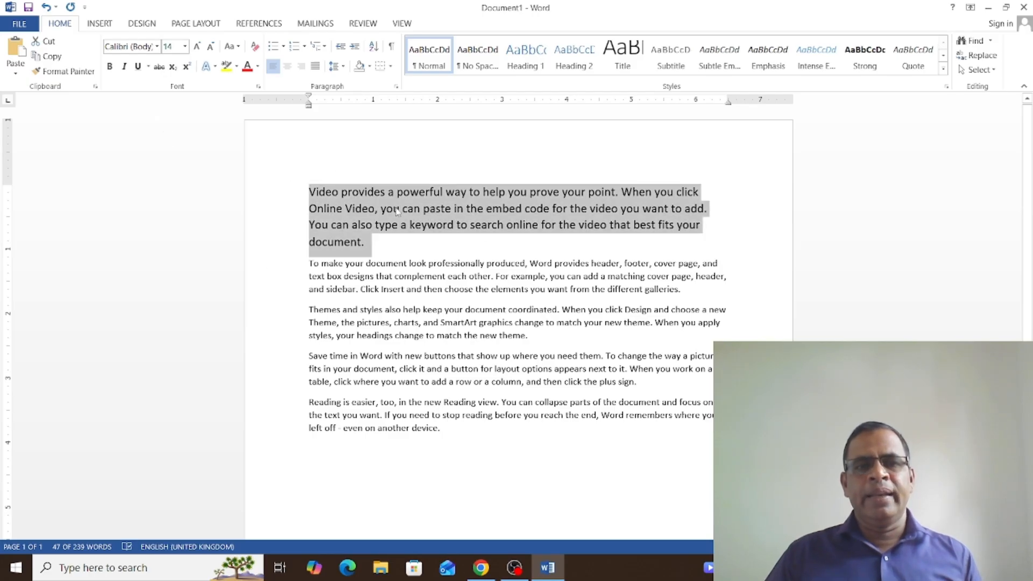
click(394, 252)
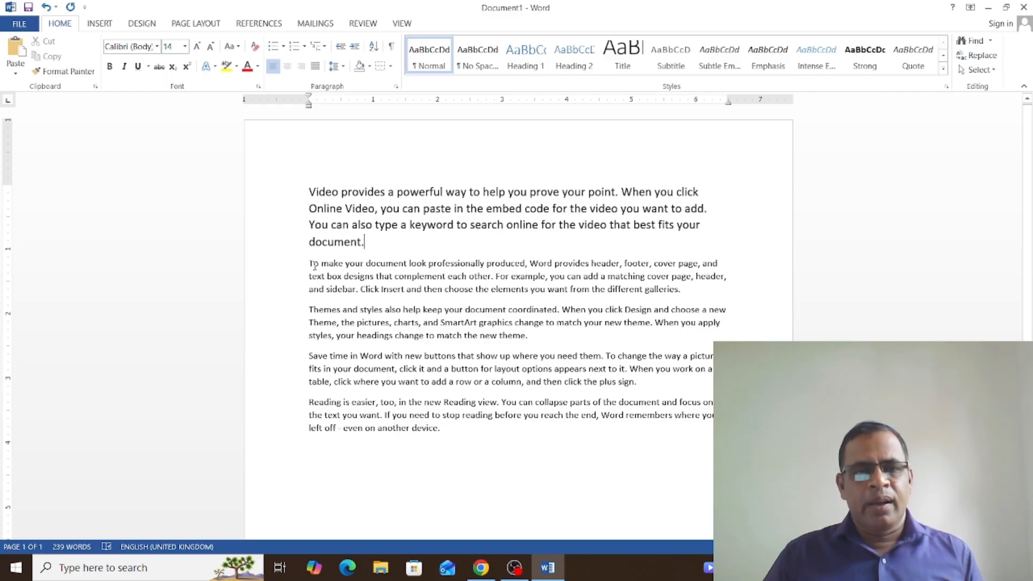
Step: Change the font of the second paragraph, starting with "To make your document", to Brush Script MT
drag(309, 264, 686, 293)
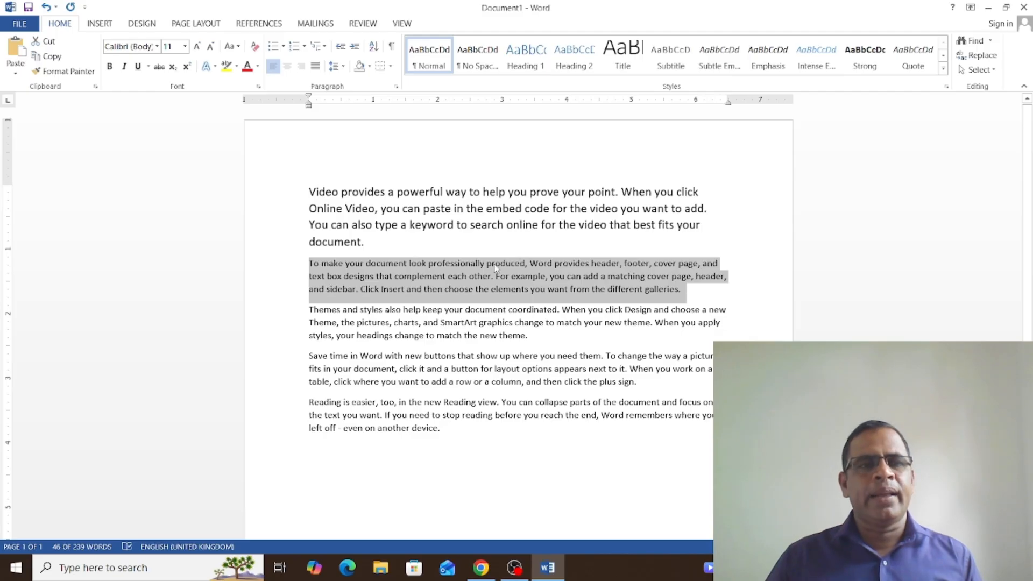
click(158, 47)
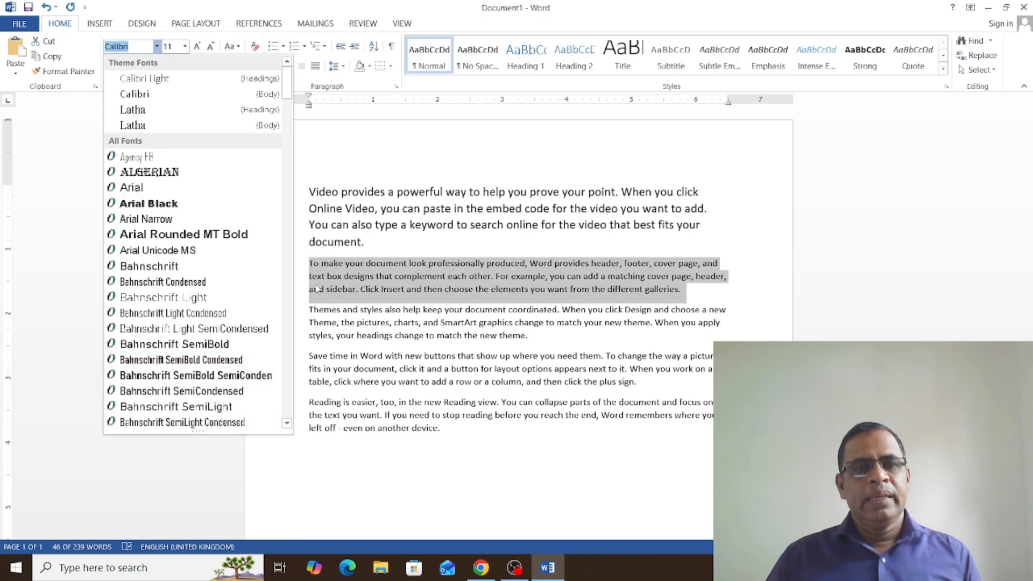
click(286, 424)
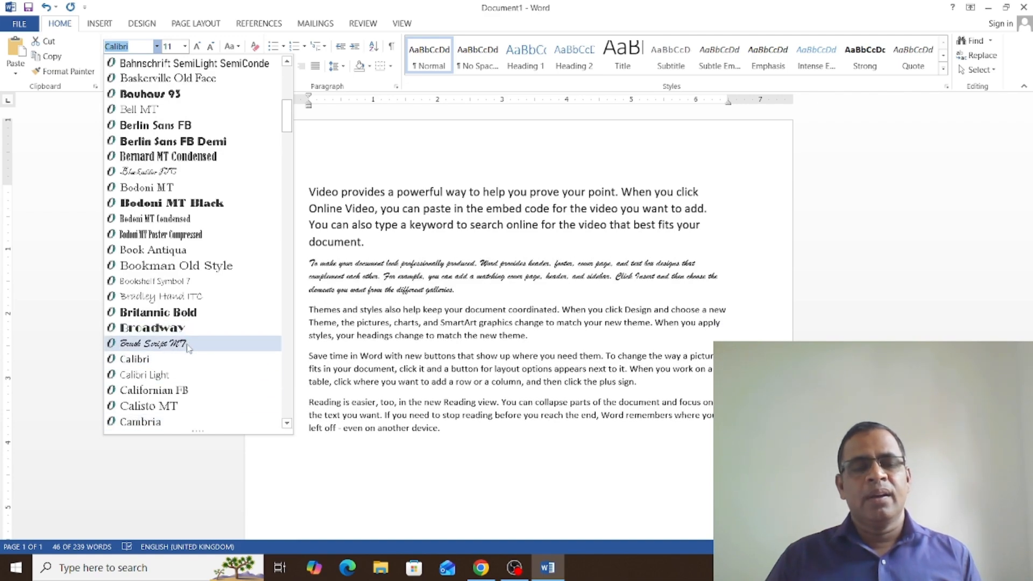
click(188, 346)
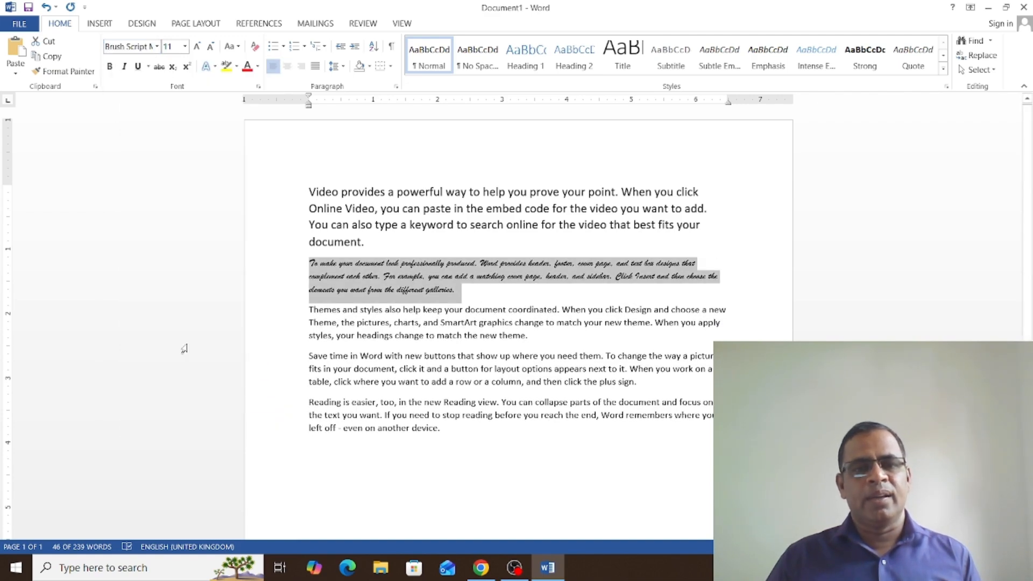
click(491, 472)
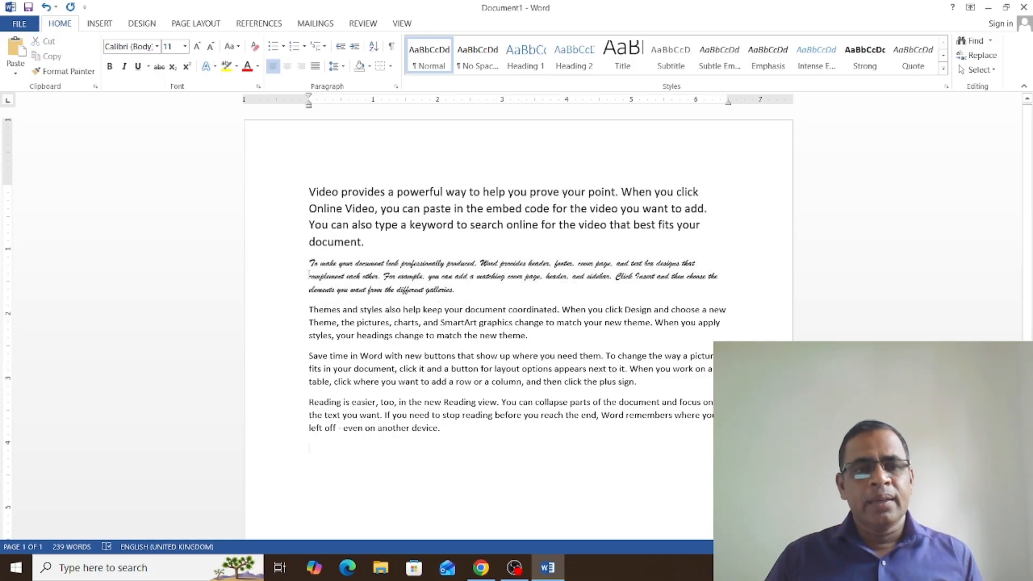
Step: Set the font size of the Brush Script MT paragraph to 22
mouse_move(309, 262)
mouse_down()
mouse_move(370, 277)
mouse_move(470, 276)
mouse_move(463, 289)
mouse_up()
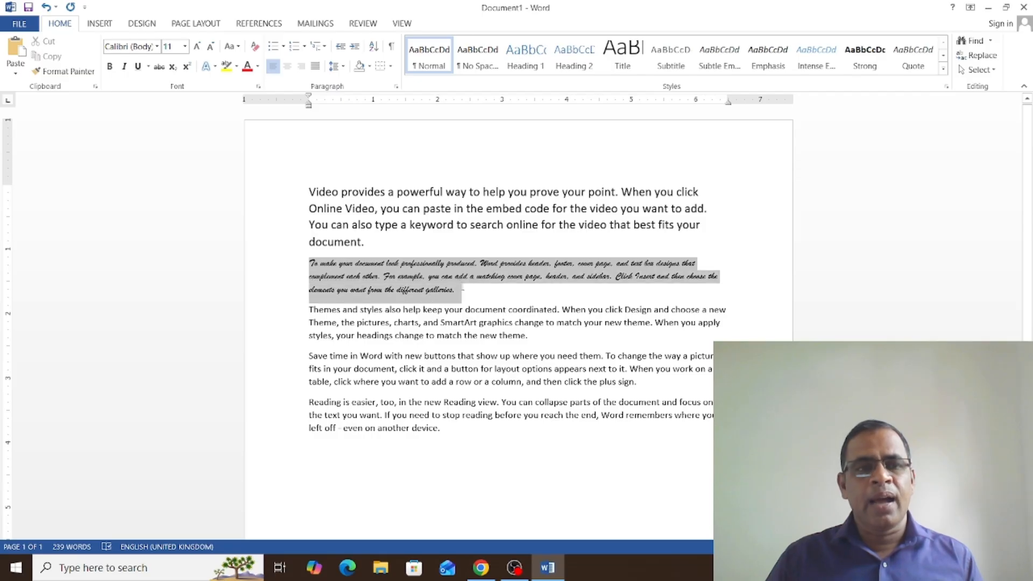
click(185, 46)
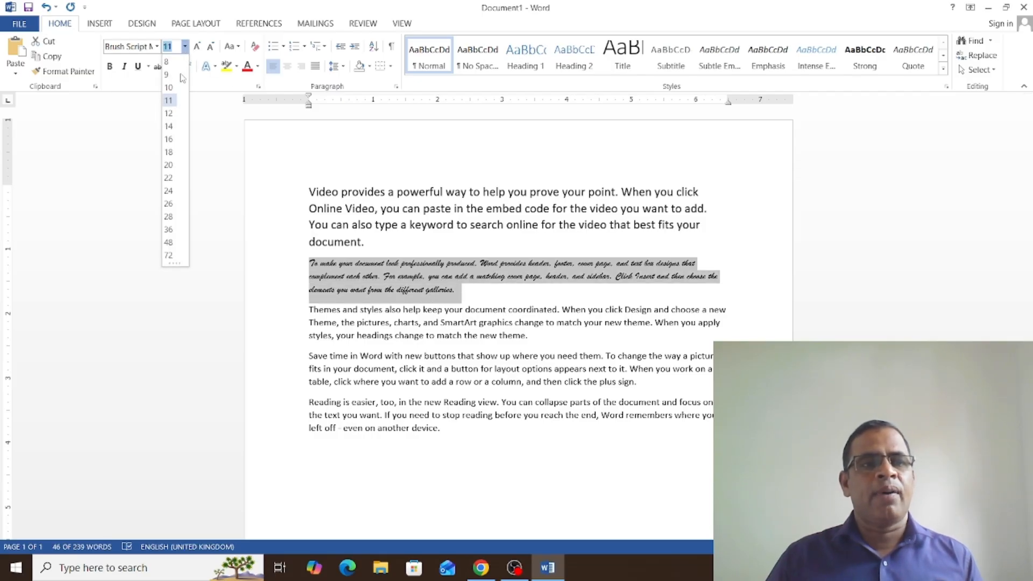
click(169, 177)
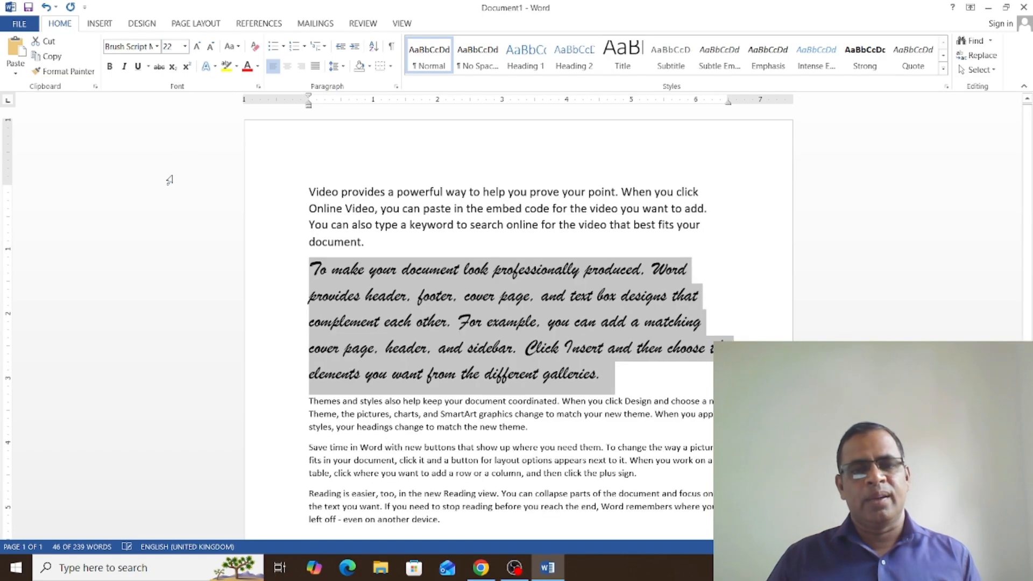
click(635, 371)
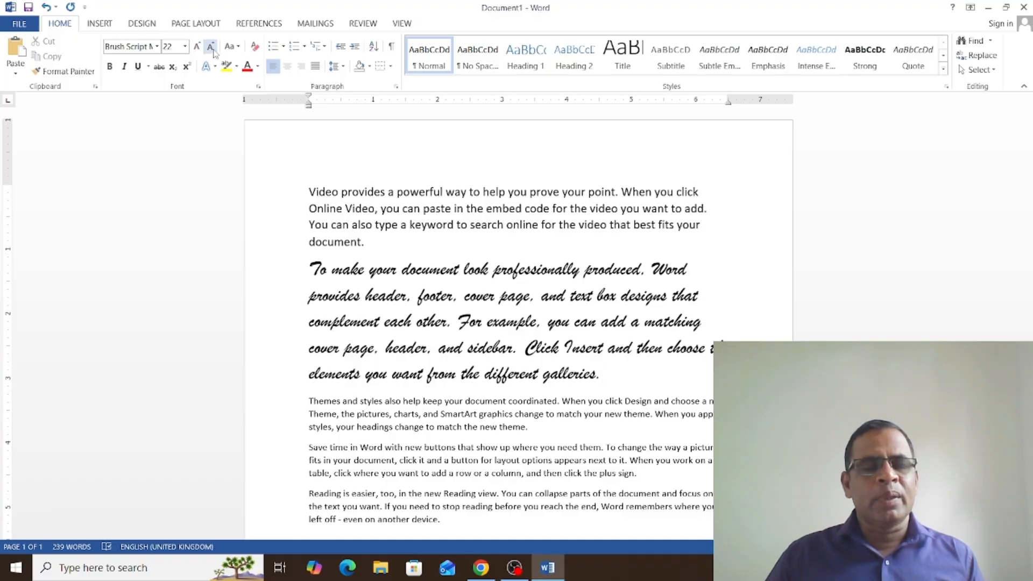
Step: Select the first paragraph and enlarge its text step by step to font size 28
triple_click(303, 187)
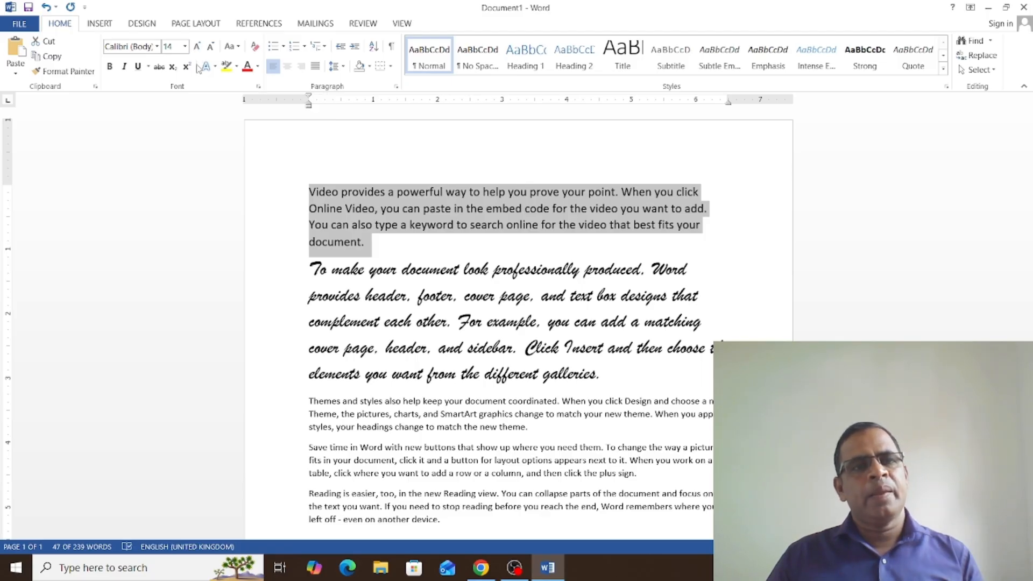
click(197, 47)
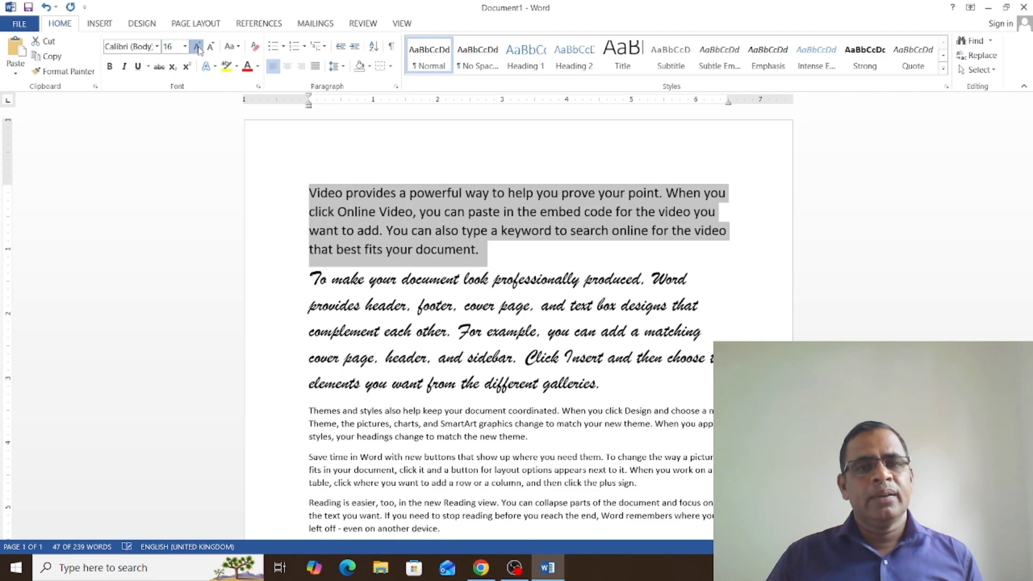
click(197, 47)
click(198, 47)
click(197, 48)
click(198, 48)
click(197, 48)
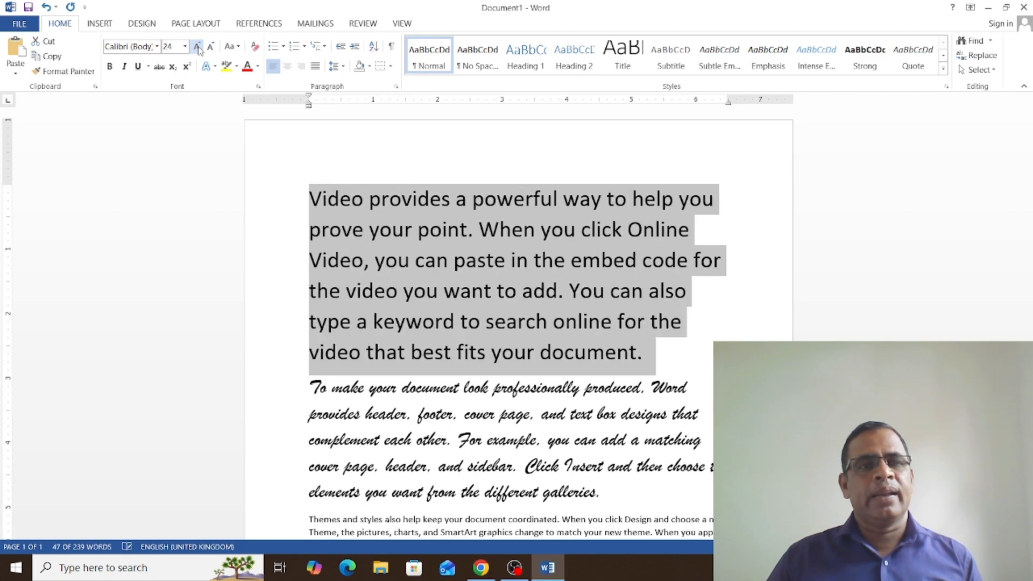
click(198, 47)
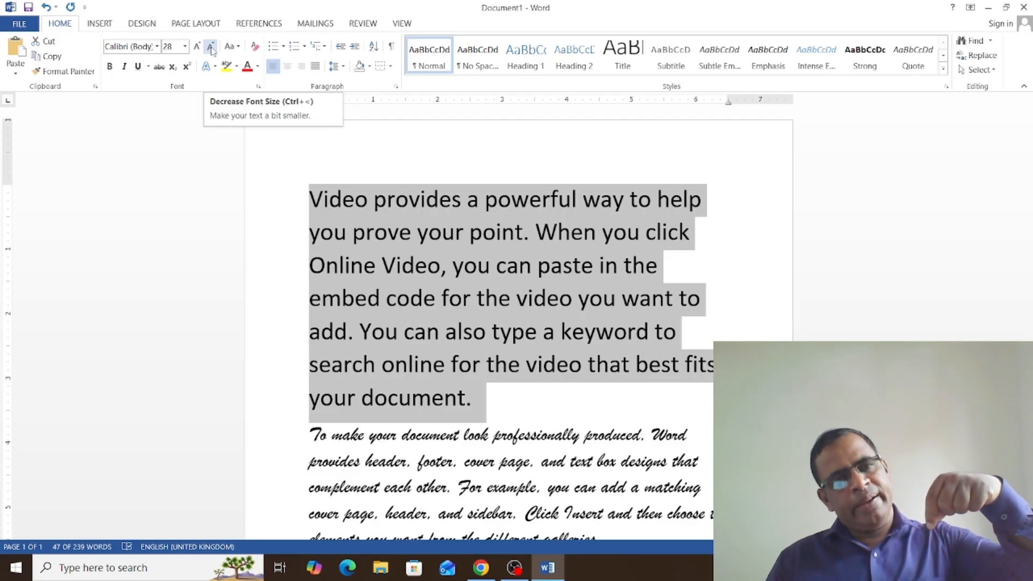
Step: Shrink the first paragraph's text step by step to font size 5
click(211, 47)
click(211, 47)
click(211, 47)
click(211, 47)
click(211, 47)
click(211, 48)
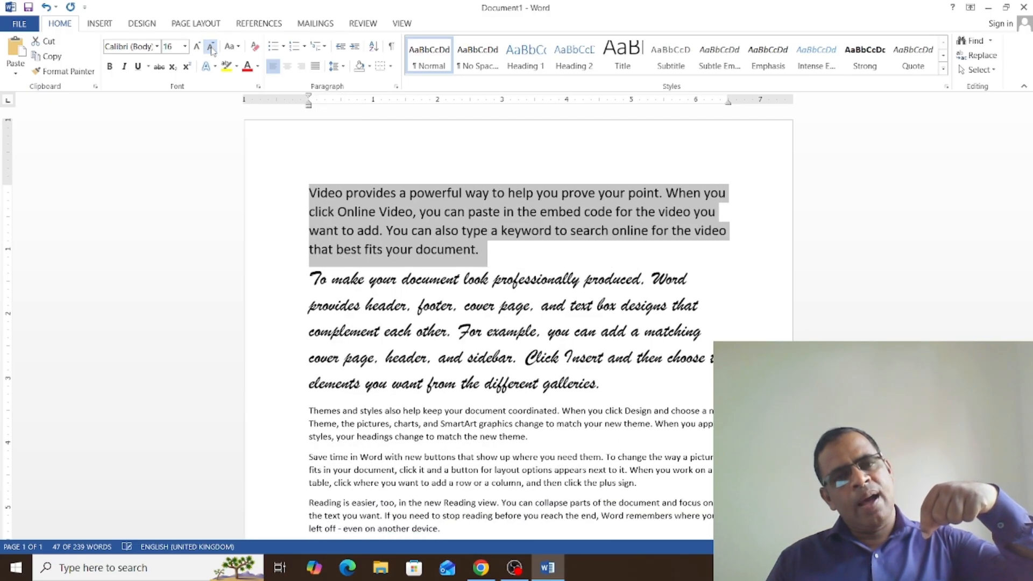
click(211, 47)
click(211, 47)
click(211, 47)
click(211, 47)
click(211, 47)
click(211, 47)
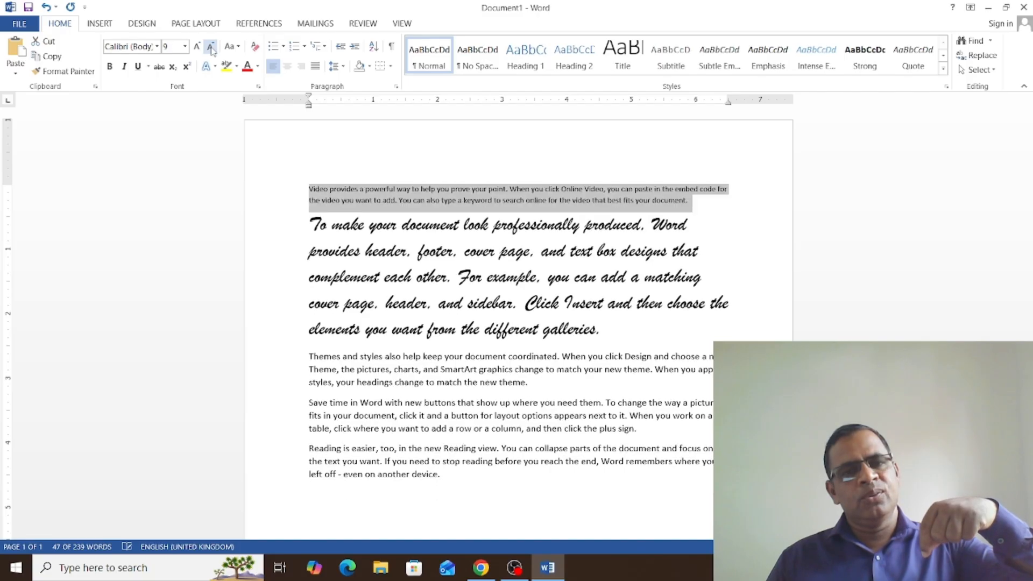
click(211, 48)
click(211, 48)
click(210, 48)
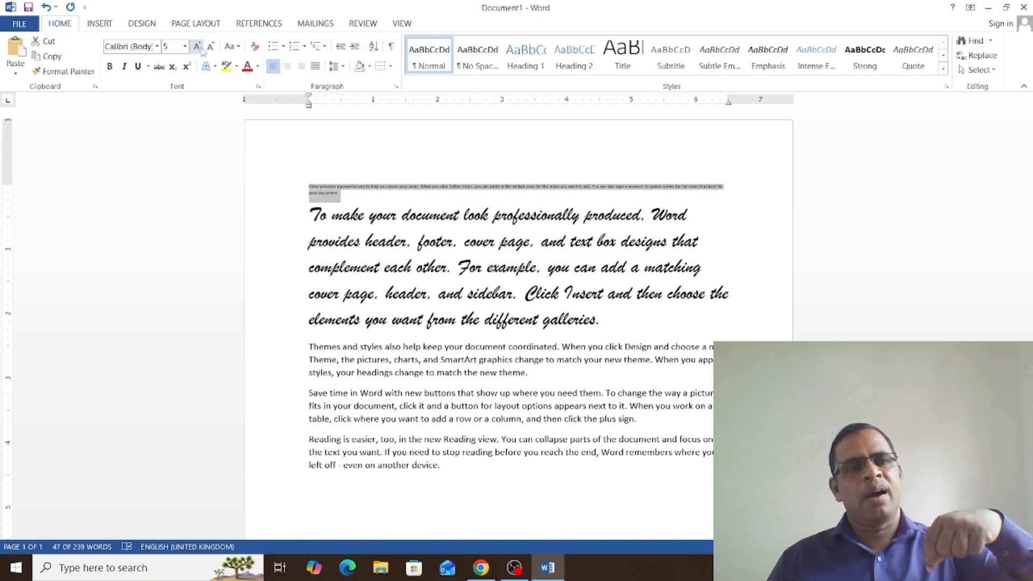
Step: Enlarge the first paragraph's text step by step to font size 12
click(201, 50)
click(200, 50)
click(200, 50)
click(200, 49)
click(198, 48)
click(198, 47)
click(198, 48)
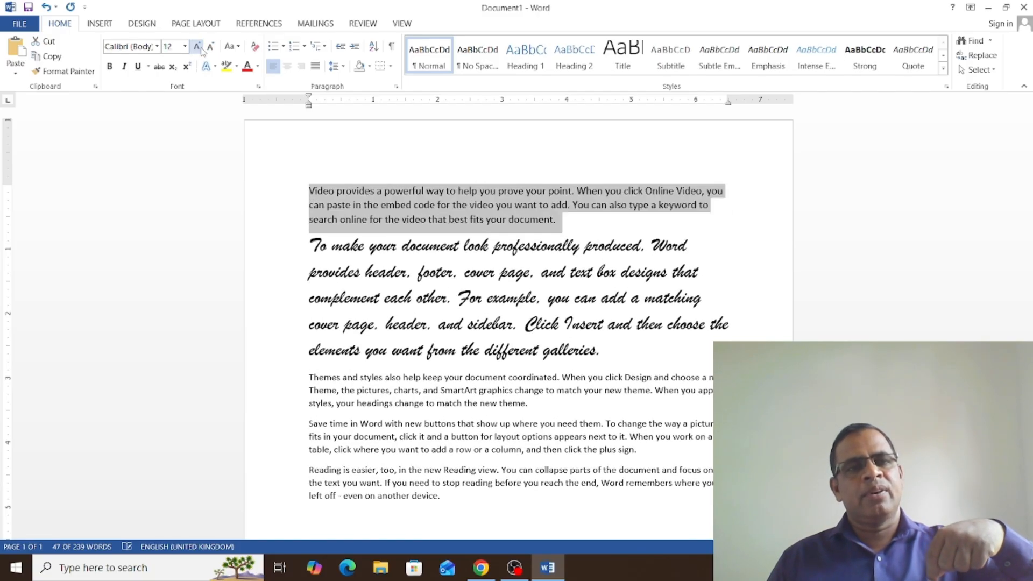
Step: Enlarge the first paragraph to font size 14 and split off its opening sentence as a separate paragraph
click(198, 48)
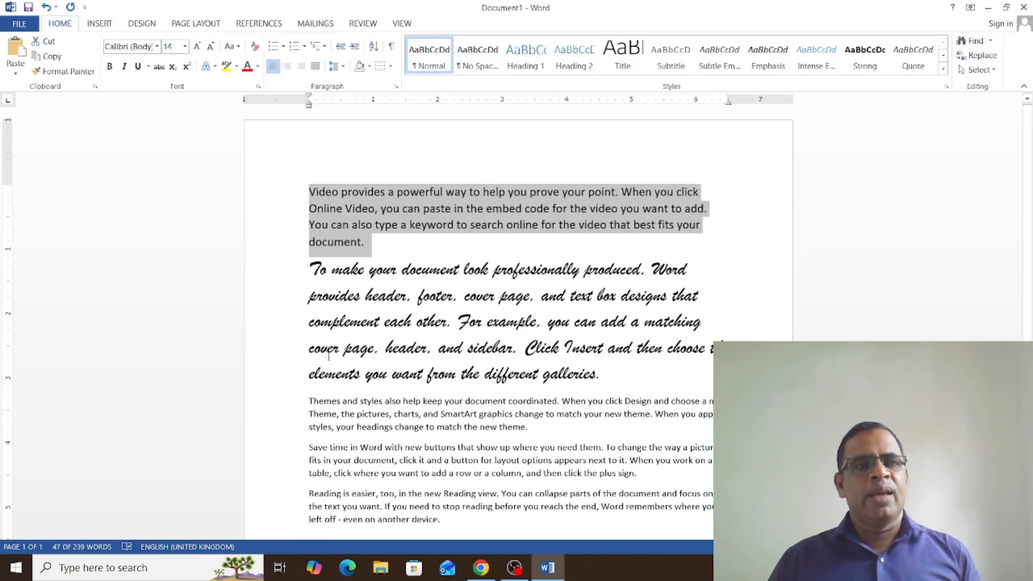
click(430, 377)
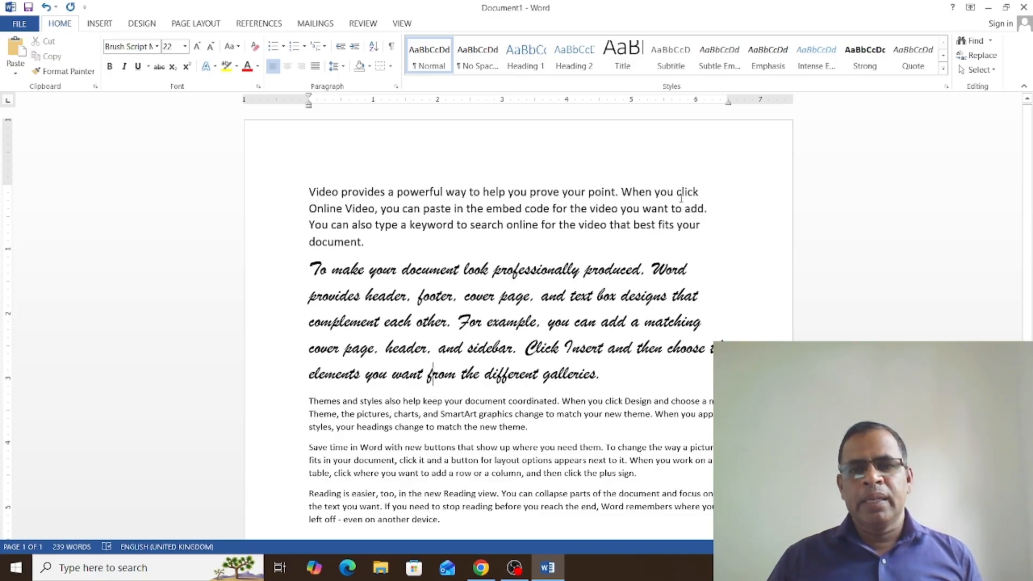
click(619, 193)
key(Return)
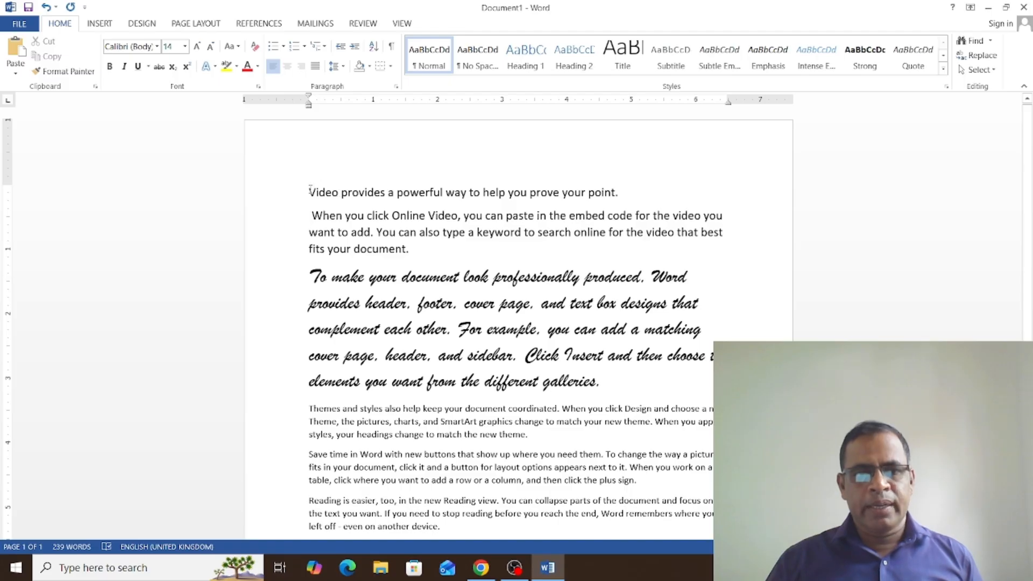
Step: Make the opening line "Video provides a powerful way to help you prove your point." bold
drag(310, 193, 672, 186)
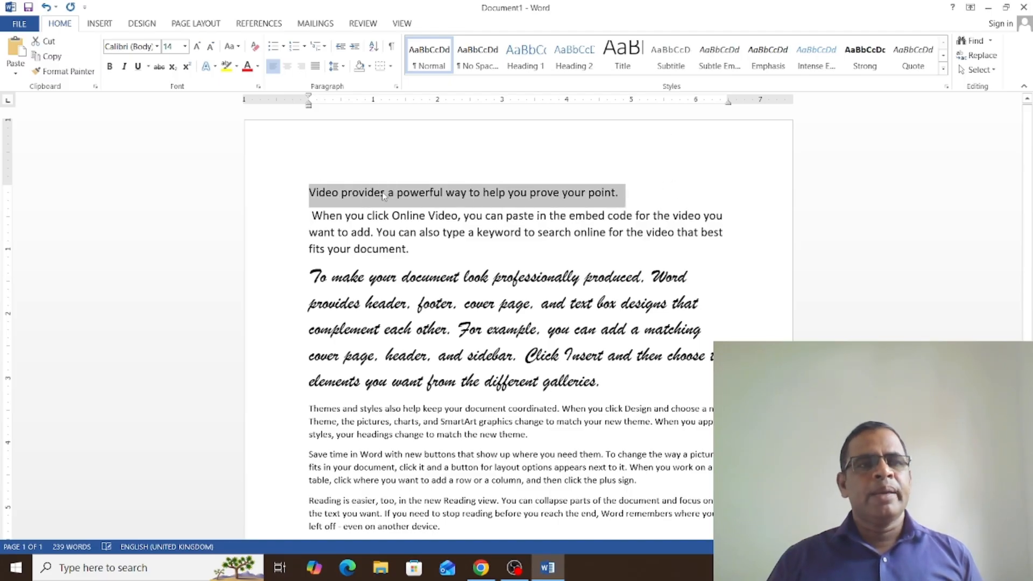
click(111, 66)
click(690, 207)
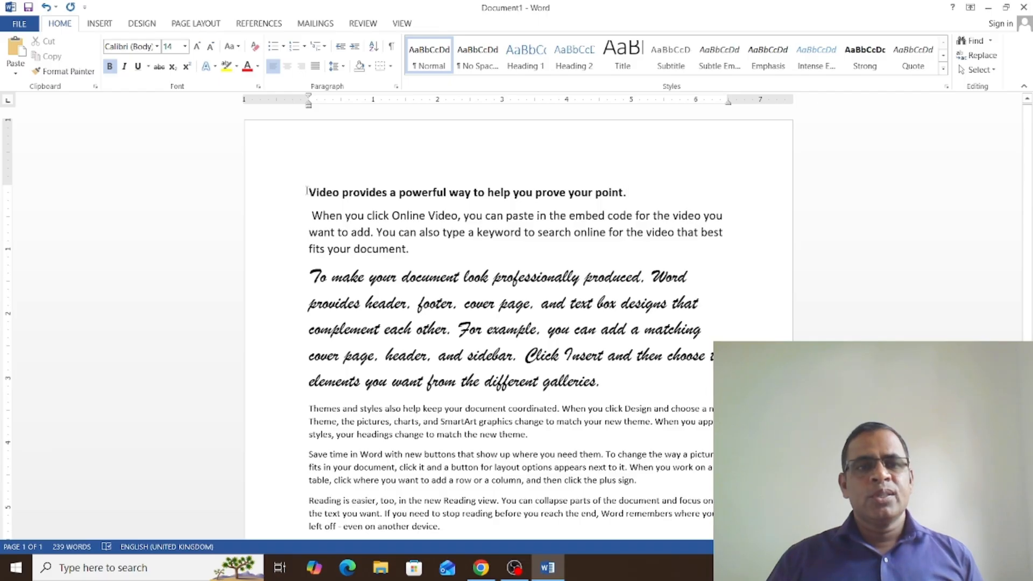
Step: Switch bold off and on repeatedly for the opening line, ending with it bold
drag(307, 191, 692, 203)
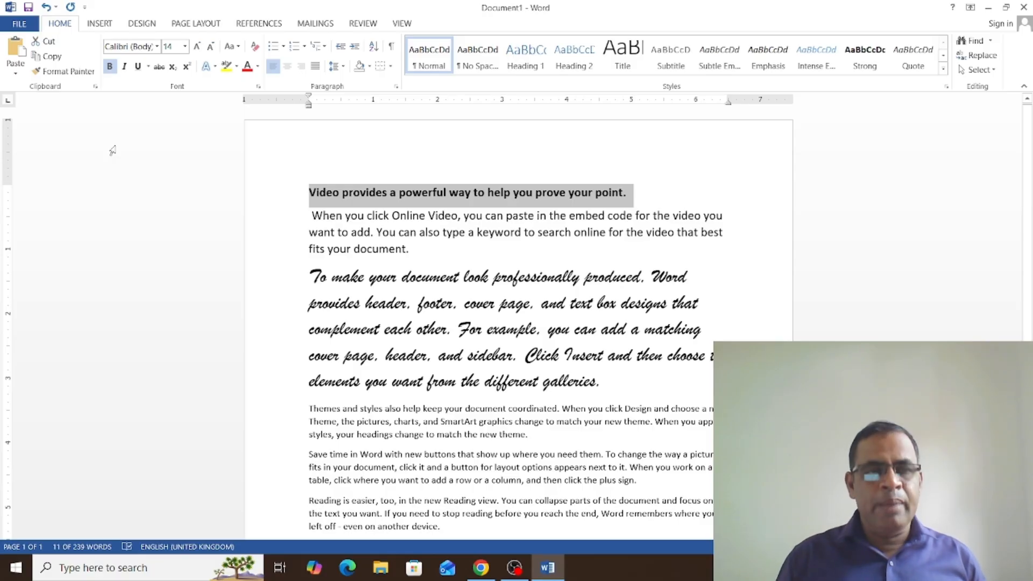
key(ctrl+b)
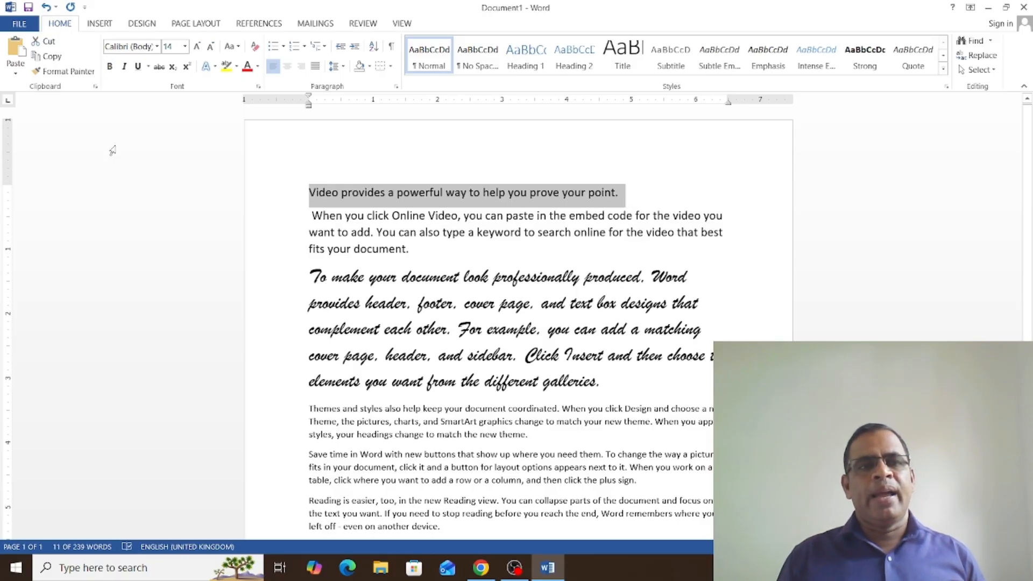
key(ctrl+b)
key(ctrl+b)
key(ctrl+b)
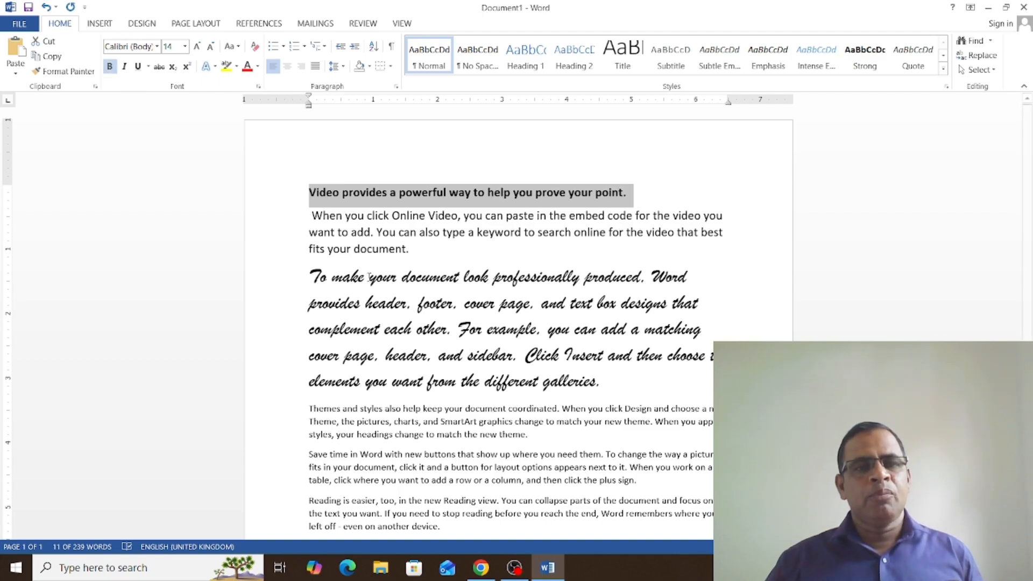
click(653, 189)
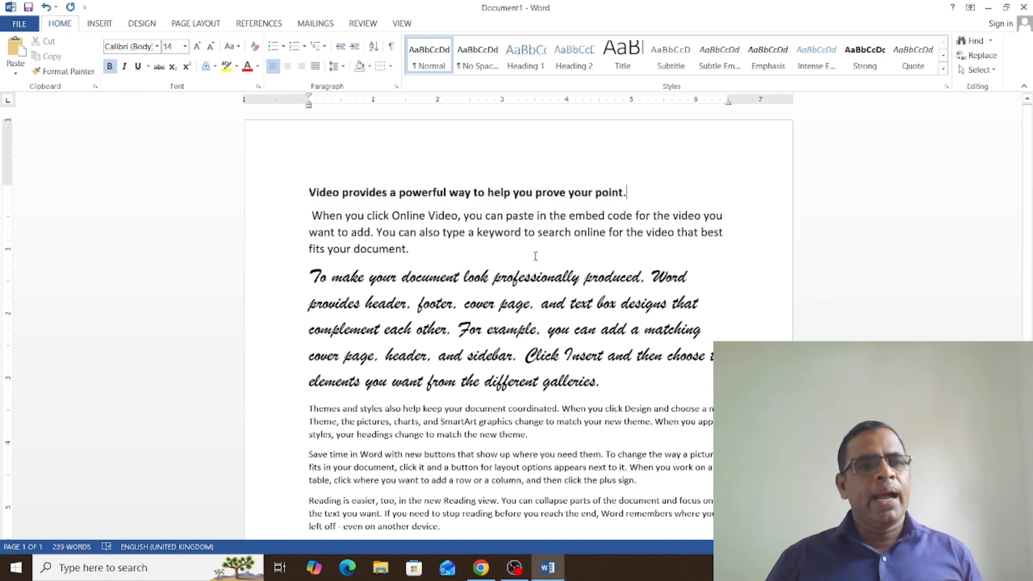
Step: Underline the bold opening line of the document
drag(307, 191, 674, 192)
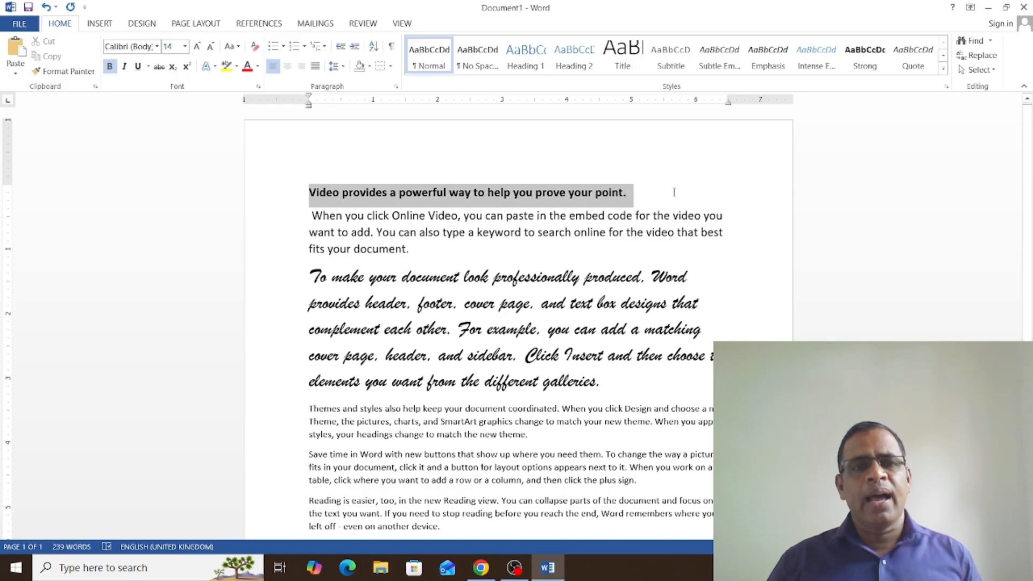
click(138, 68)
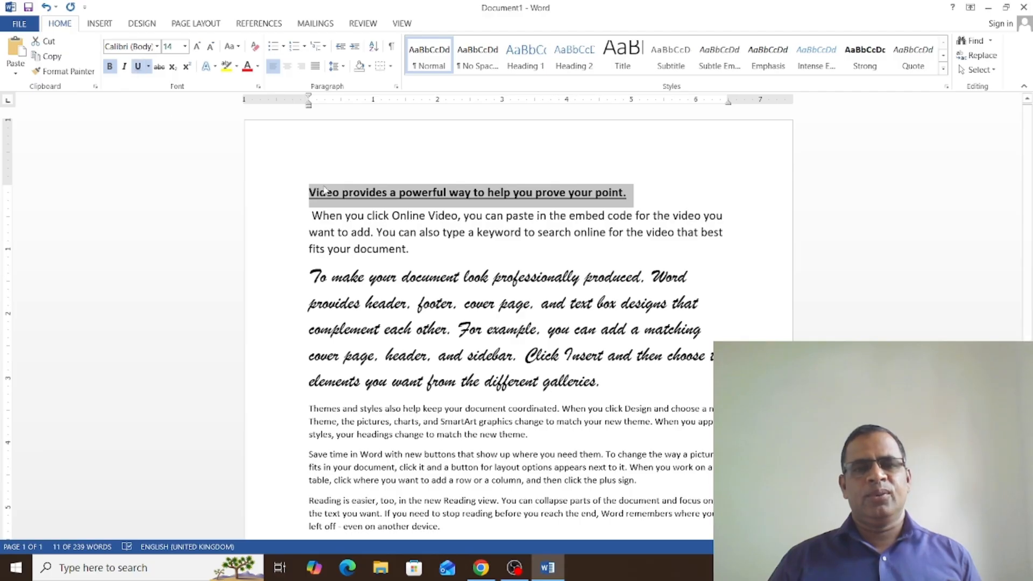
click(491, 260)
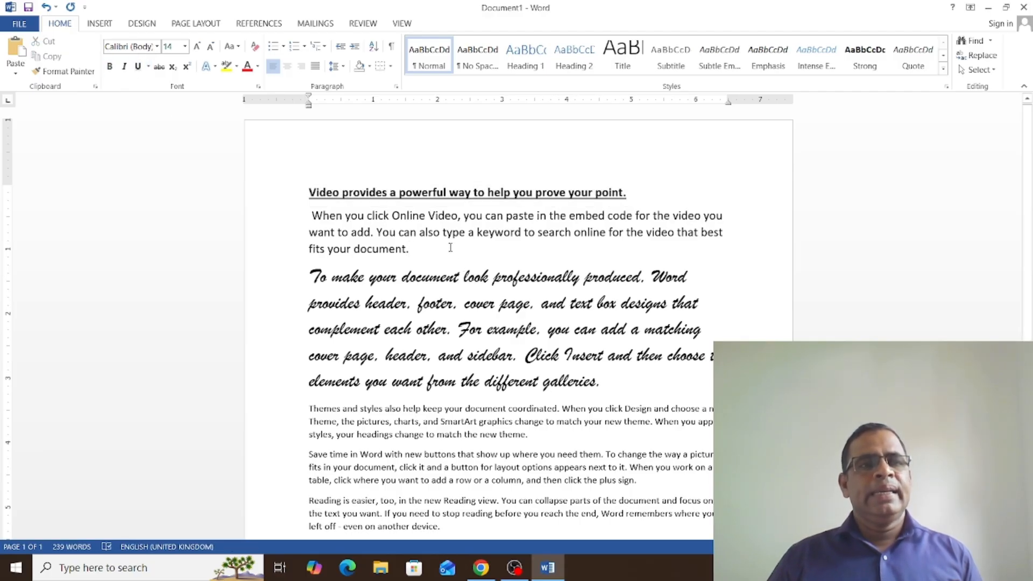
Step: Enlarge the paragraph beginning "Themes and styles" step by step to font size 16
scroll(444, 291, down, 5)
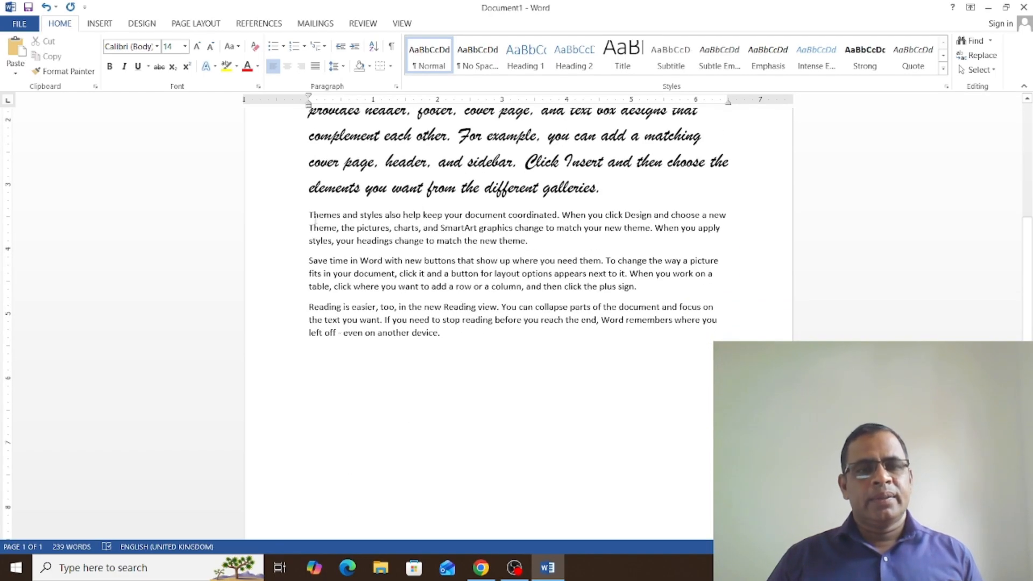
drag(307, 214, 532, 245)
click(196, 46)
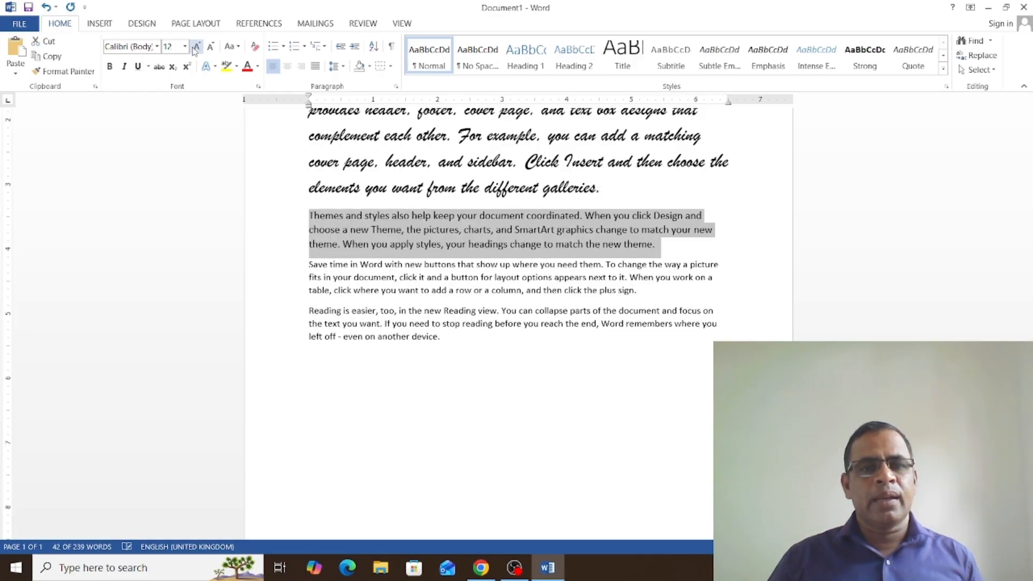
click(195, 47)
click(196, 47)
click(525, 275)
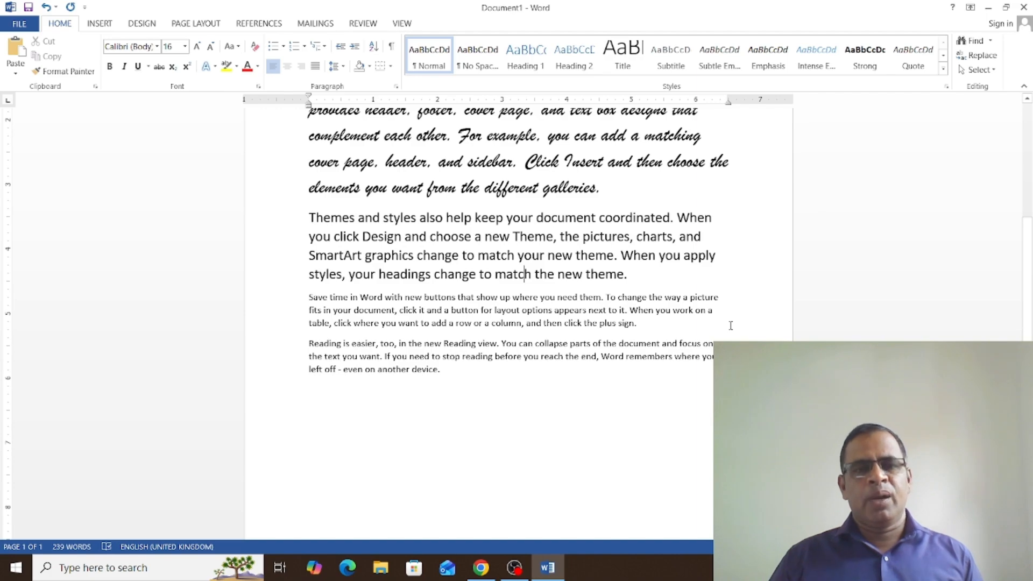
Step: Change the case of the "Themes and styles" paragraph to UPPERCASE
drag(308, 215, 649, 282)
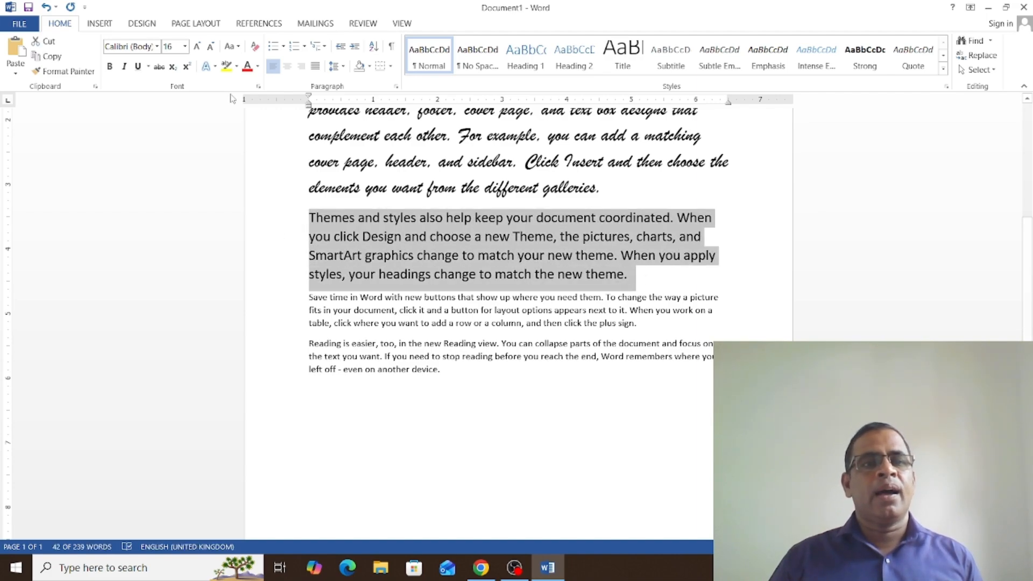
click(237, 48)
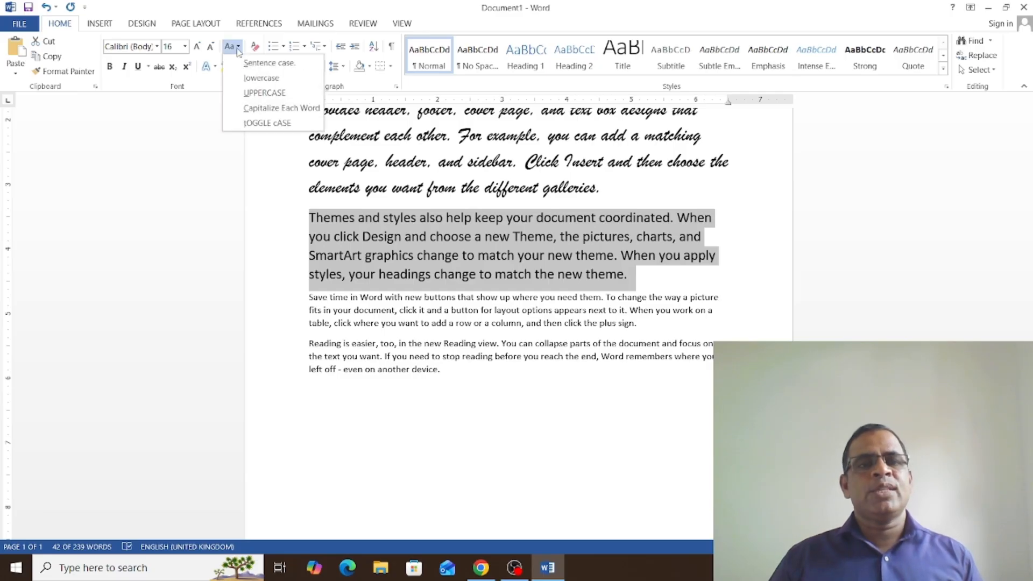
click(262, 94)
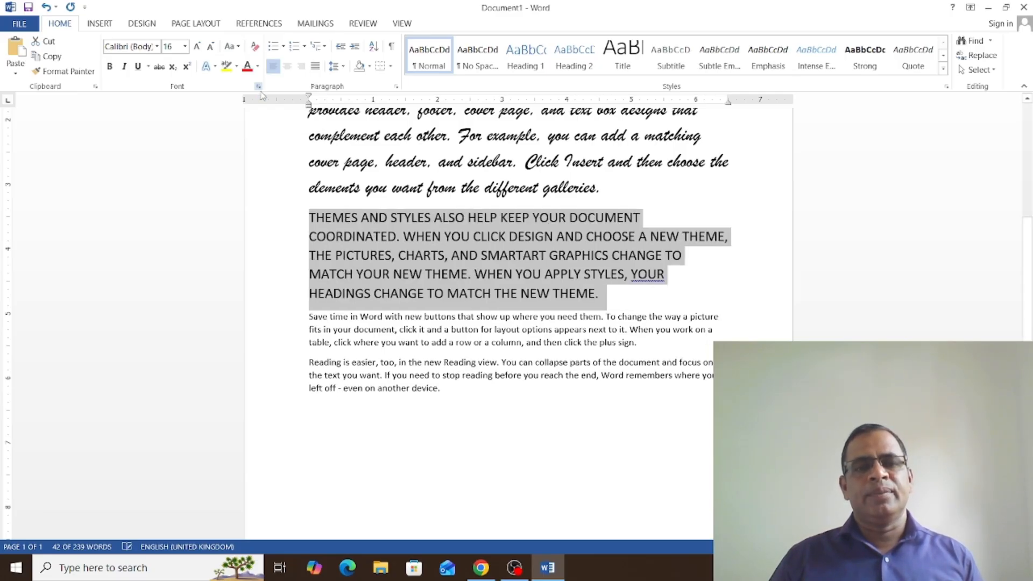
click(642, 307)
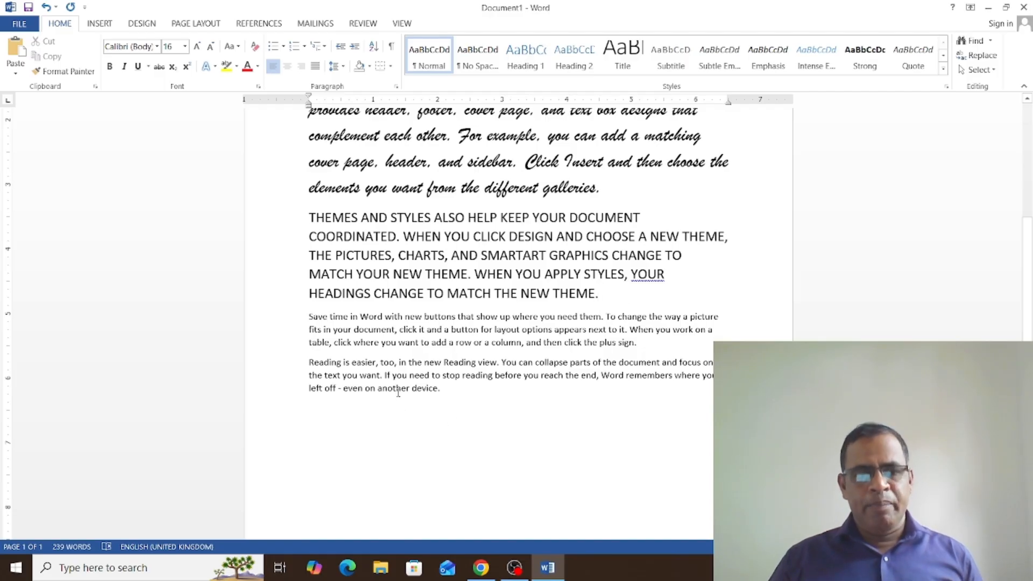
Step: Delete all the text in the document and write "Sri Lanka" at the start of the empty page
key(ctrl+a)
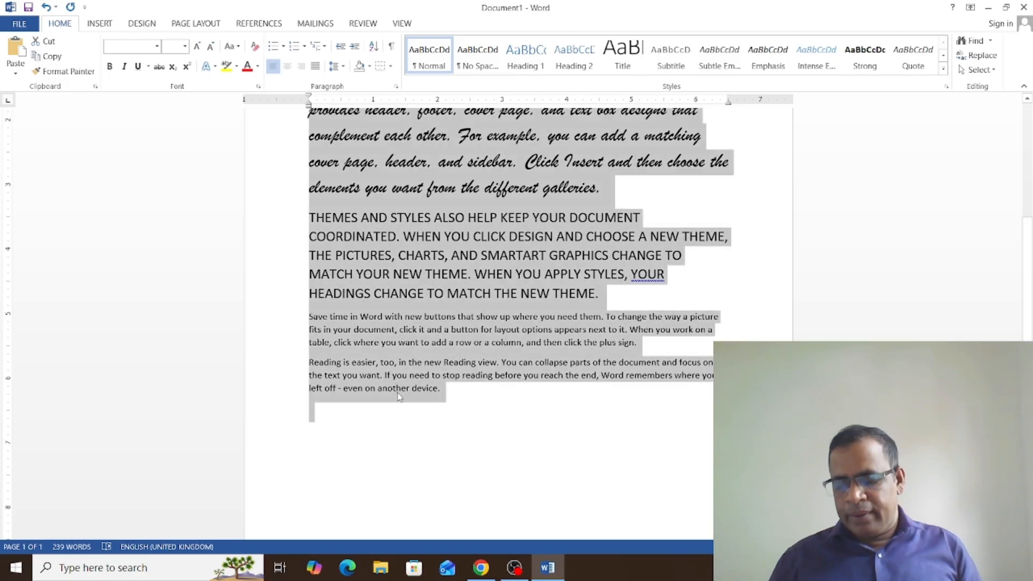
key(Delete)
scroll(463, 325, up, 2)
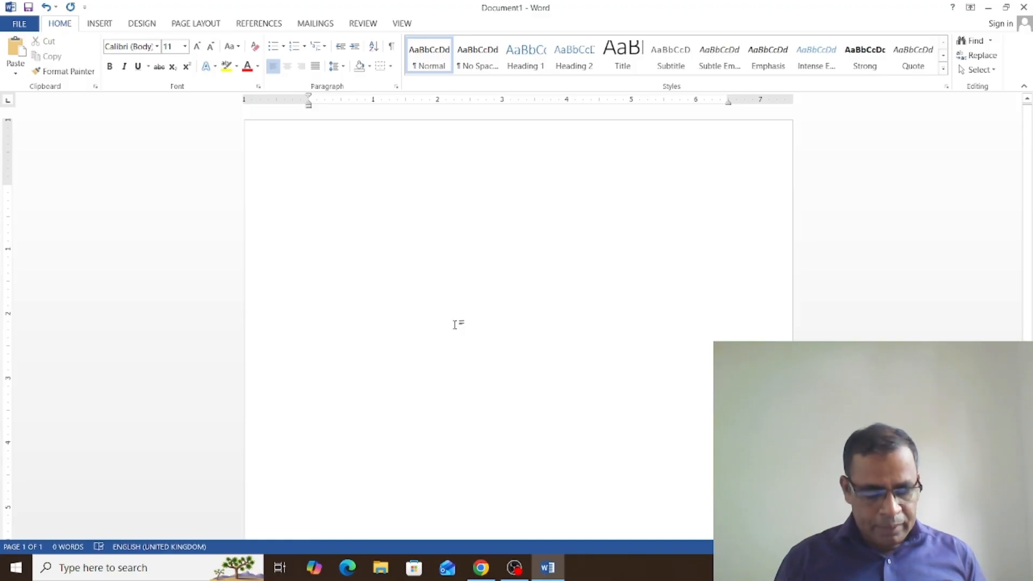
text(Sri )
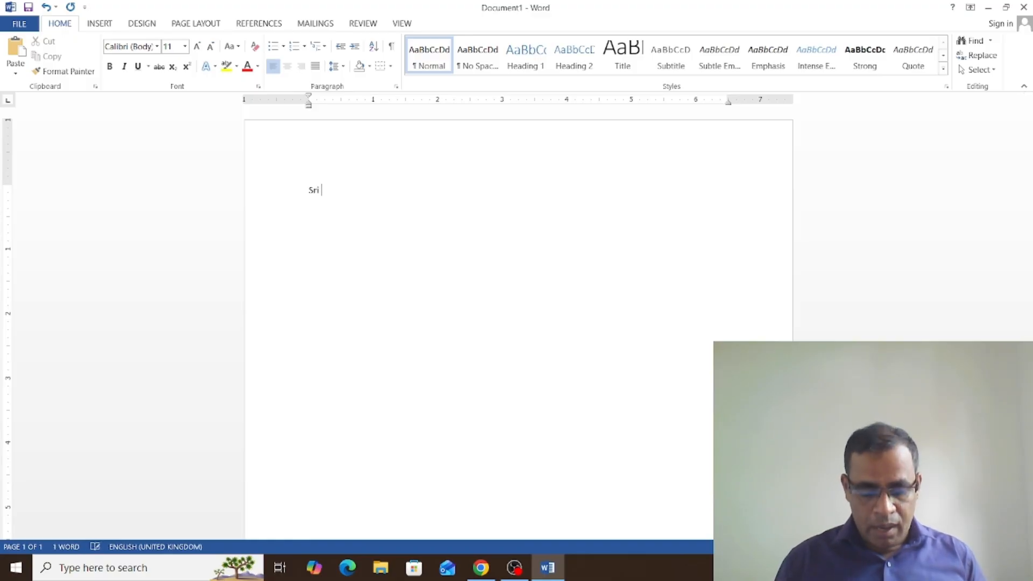
text(Lanka)
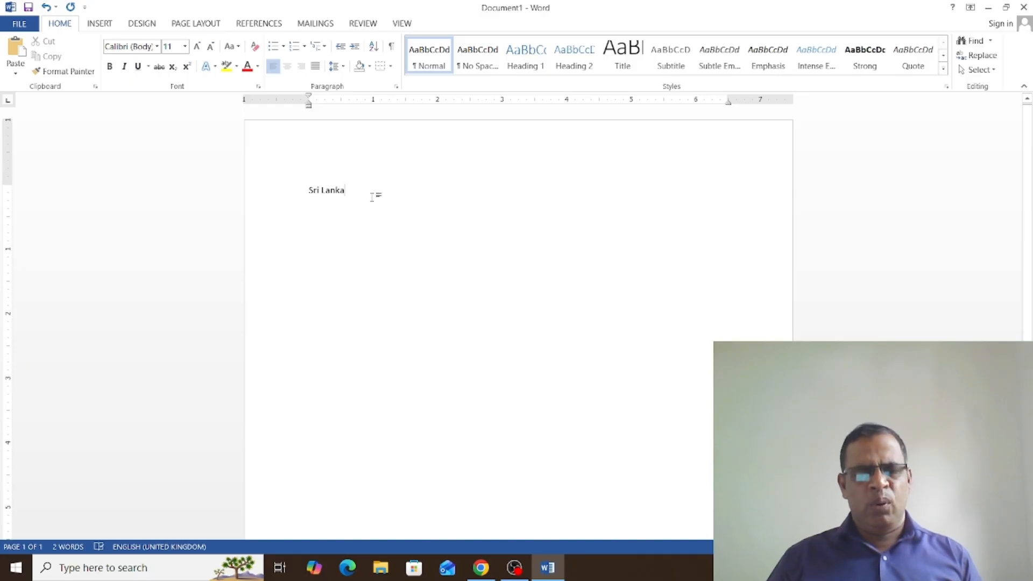
Step: Select "Sri Lanka" and enlarge it step by step to font size 72
drag(374, 191, 293, 189)
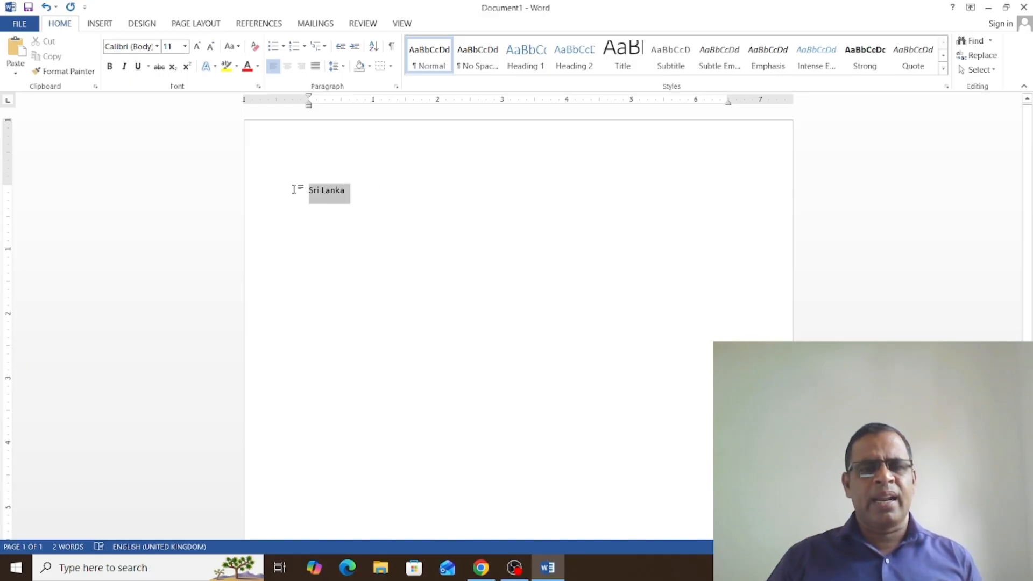
click(197, 47)
click(197, 48)
click(197, 47)
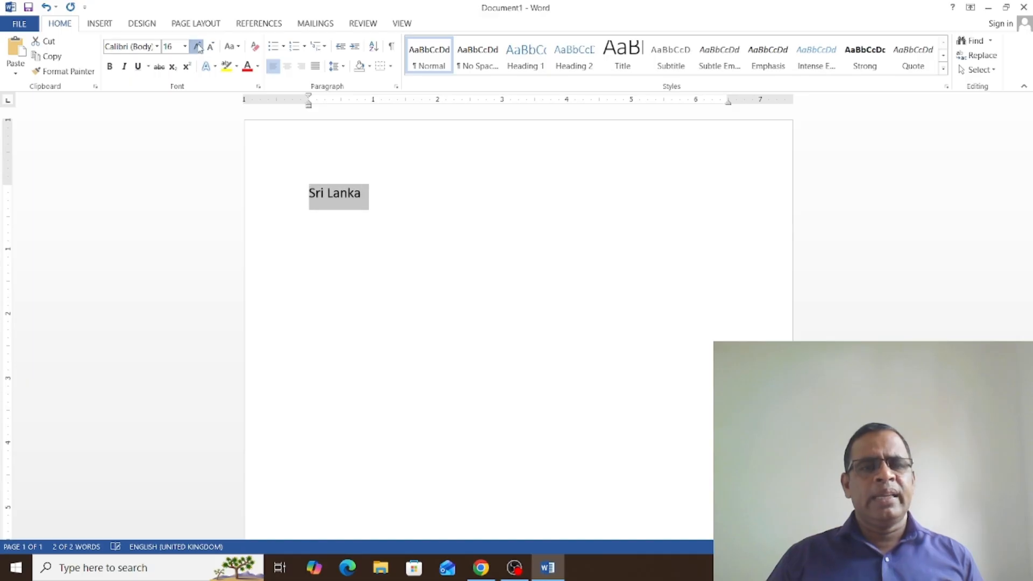
click(197, 48)
click(197, 47)
click(197, 47)
click(198, 47)
click(198, 48)
click(198, 48)
click(198, 48)
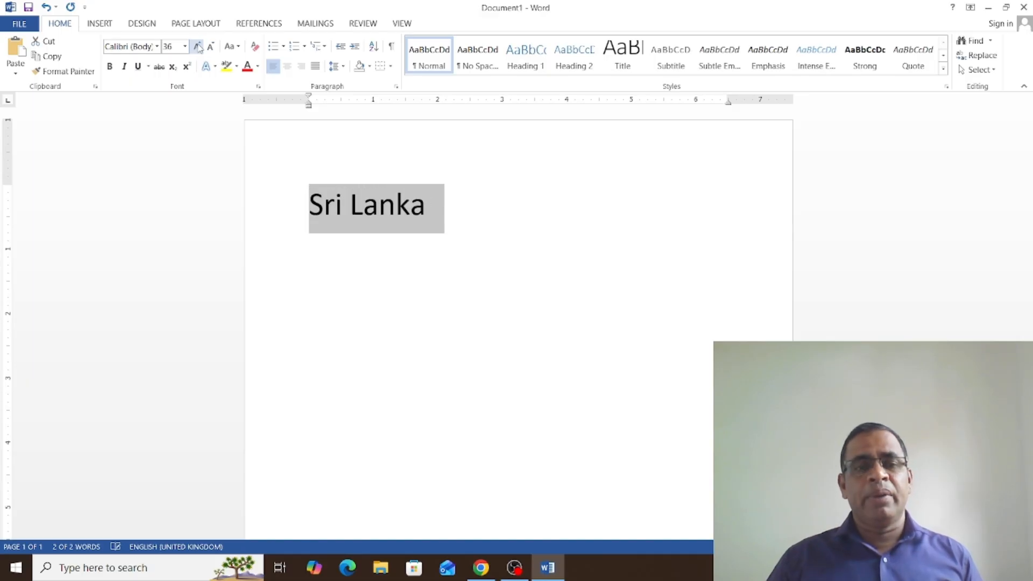
click(198, 48)
click(198, 47)
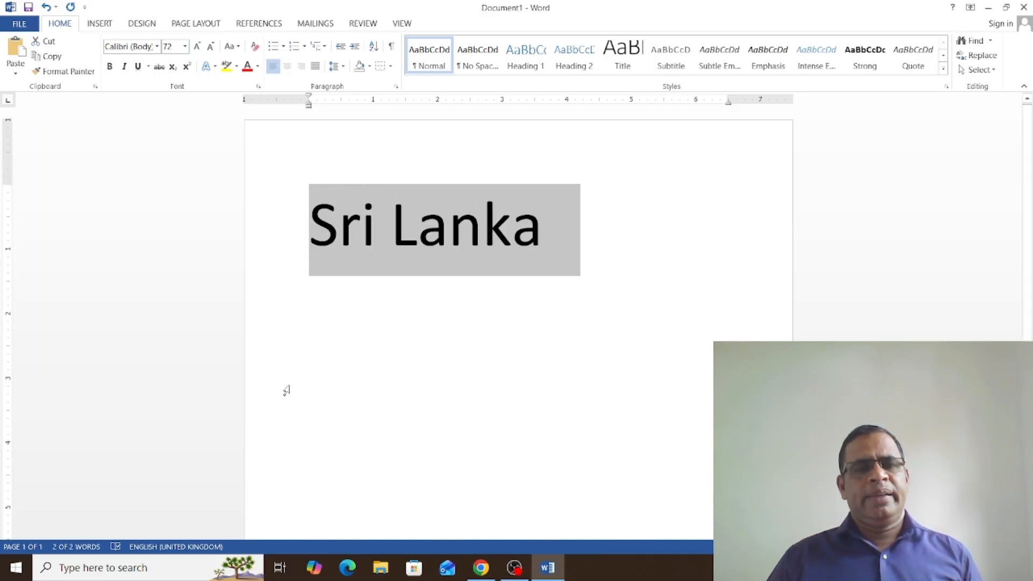
Step: Set the font colour of "Sri Lanka" to the standard Dark Blue
click(258, 66)
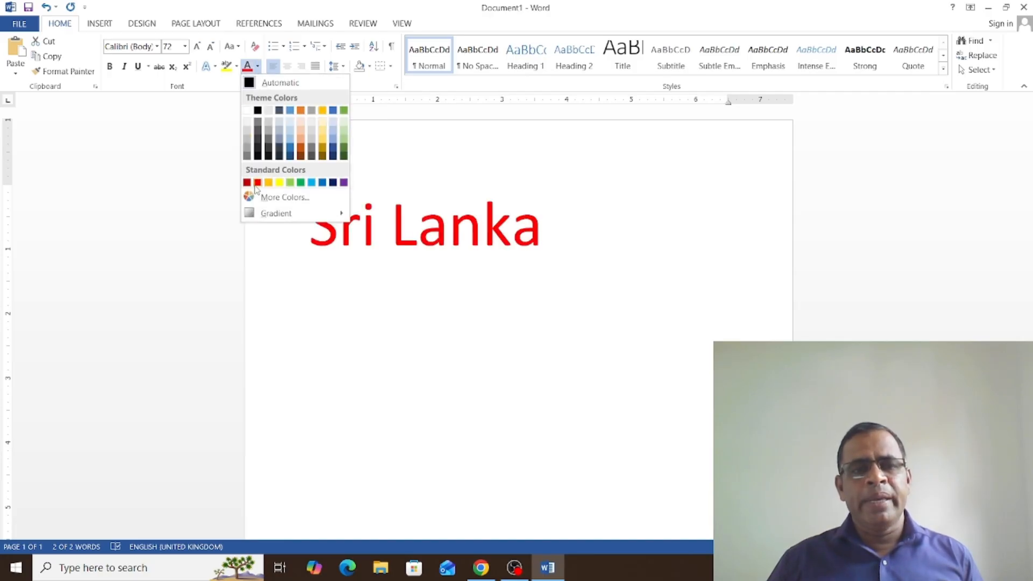
click(333, 183)
click(386, 348)
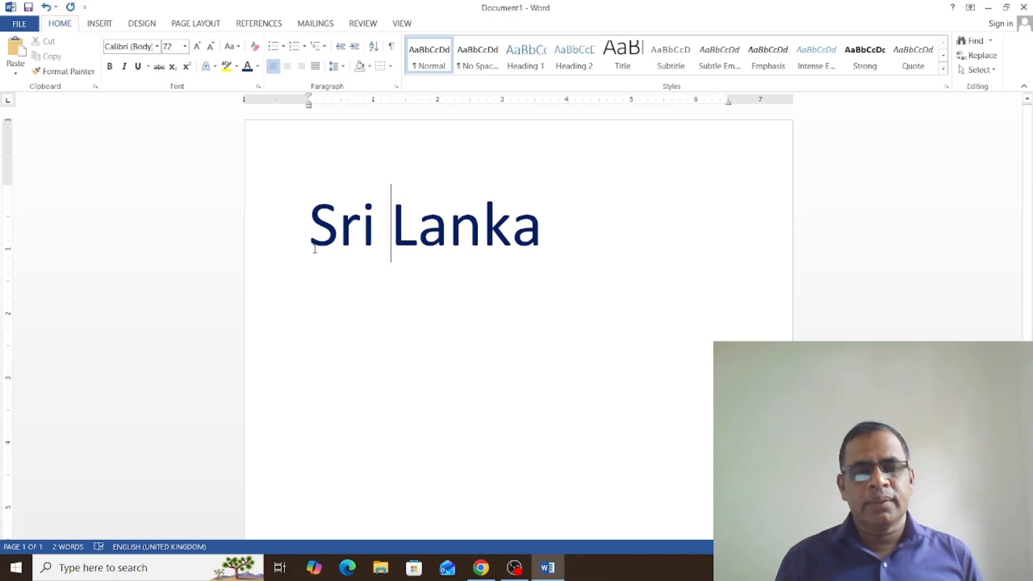
Step: Change the typeface of "Sri Lanka" to Arial Black
drag(311, 226, 534, 236)
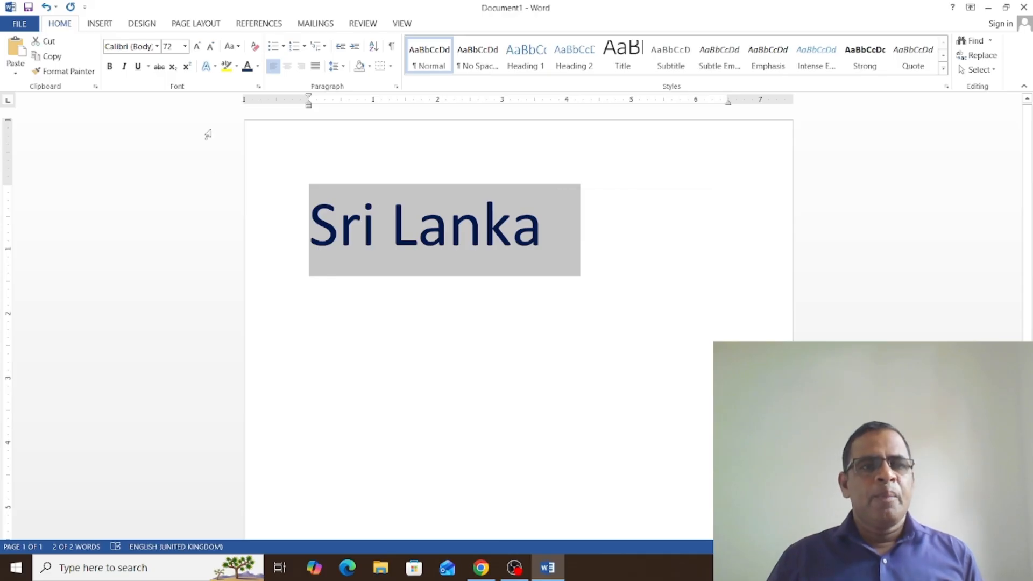
click(156, 46)
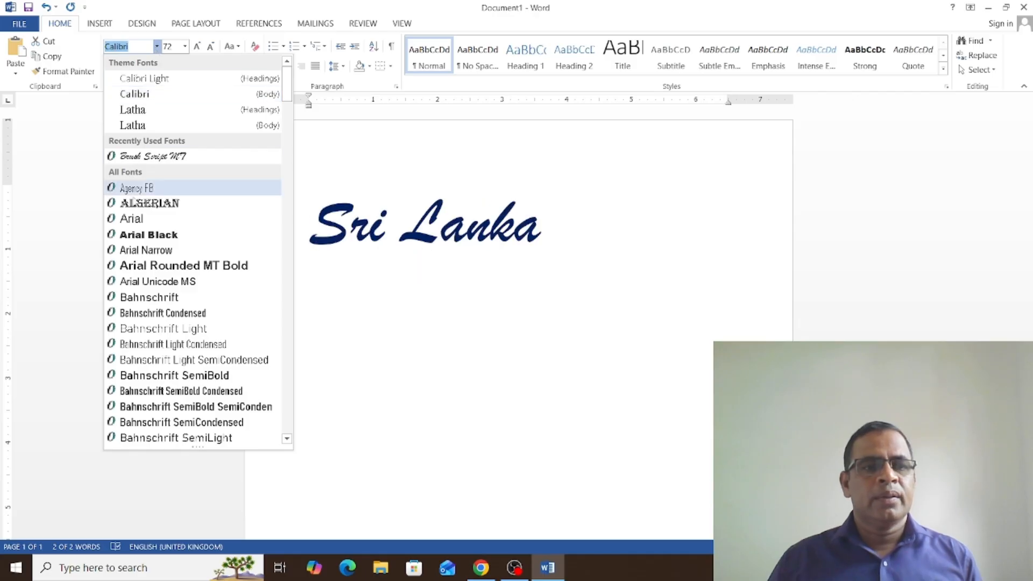
click(138, 241)
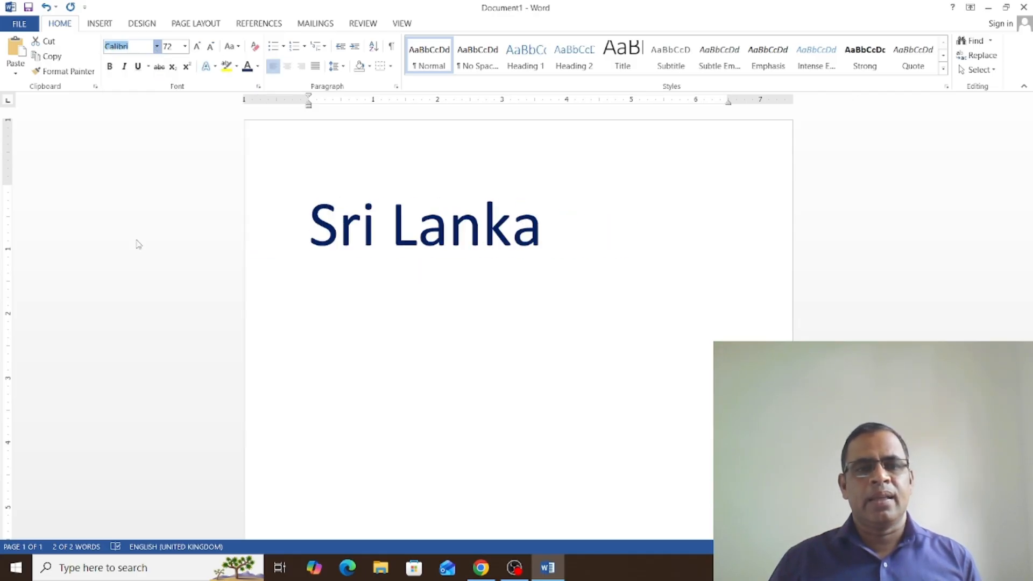
Step: Enlarge "Sri Lanka" step by step to font size 100, then reduce it to 90
click(196, 47)
click(196, 47)
click(197, 47)
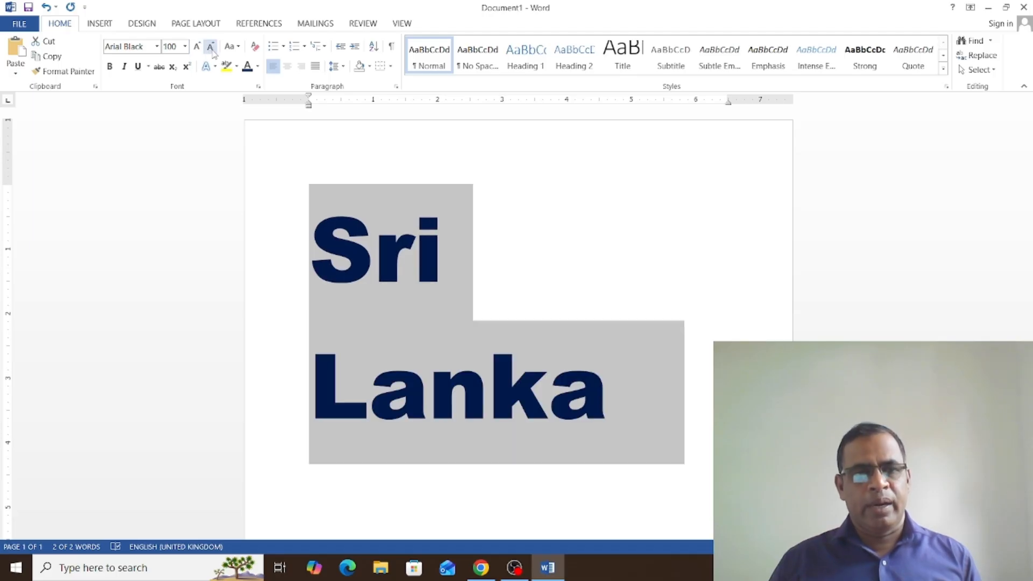
click(210, 47)
click(399, 450)
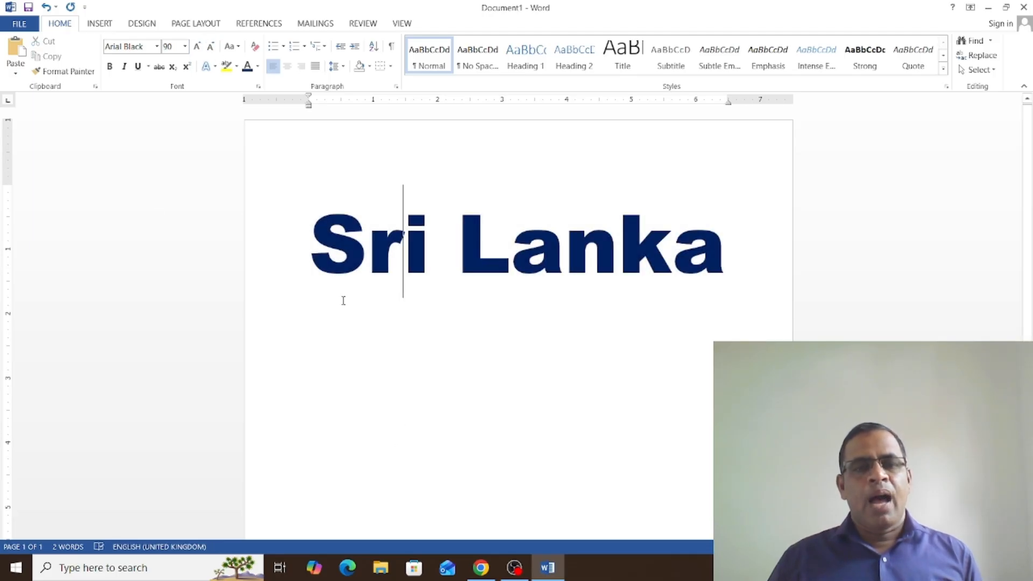
Step: Select "Sri Lanka" and switch its text fill to a gradient fill in the text effects settings
drag(317, 256, 718, 283)
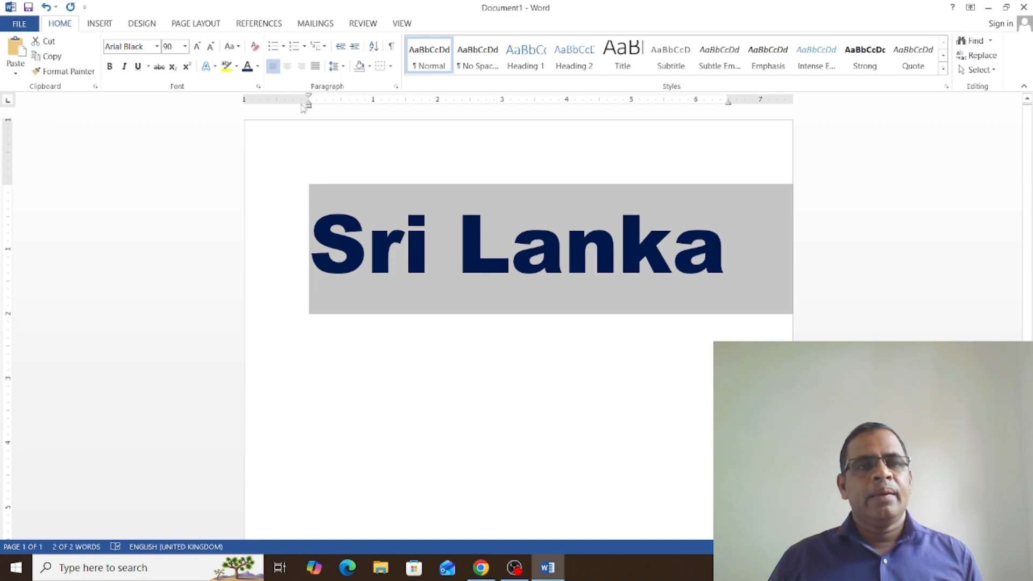
click(258, 67)
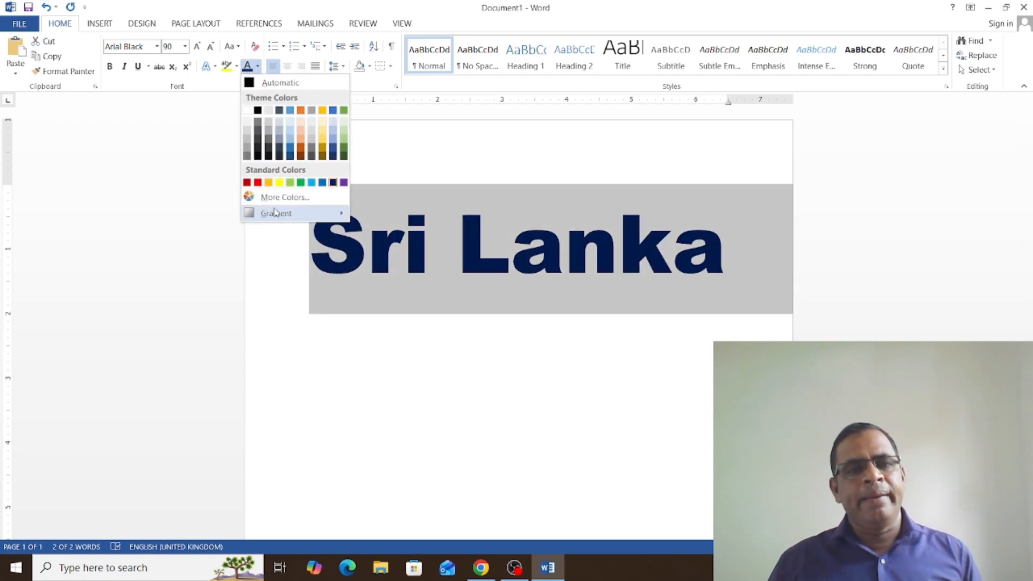
mouse_move(275, 214)
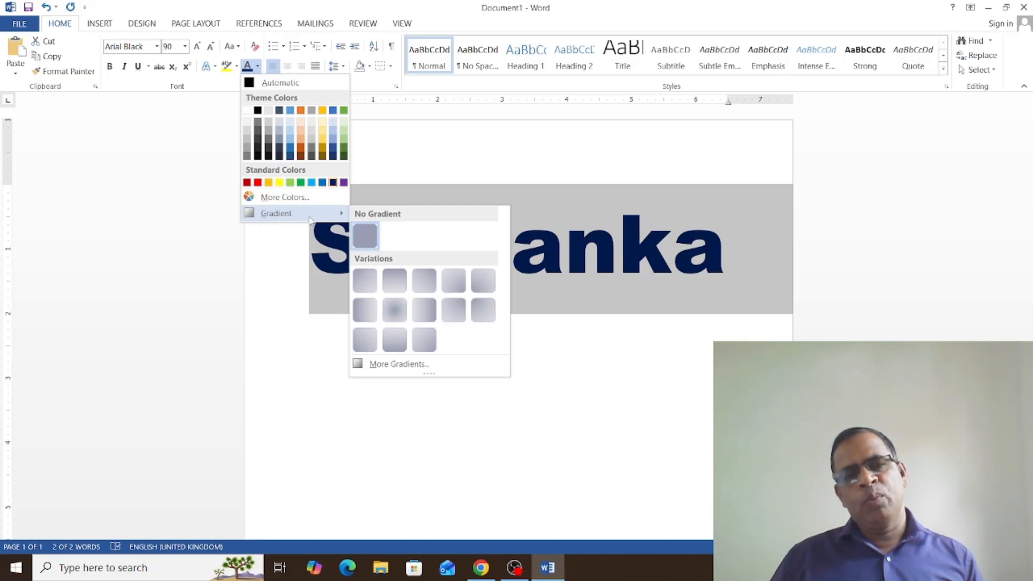
click(387, 365)
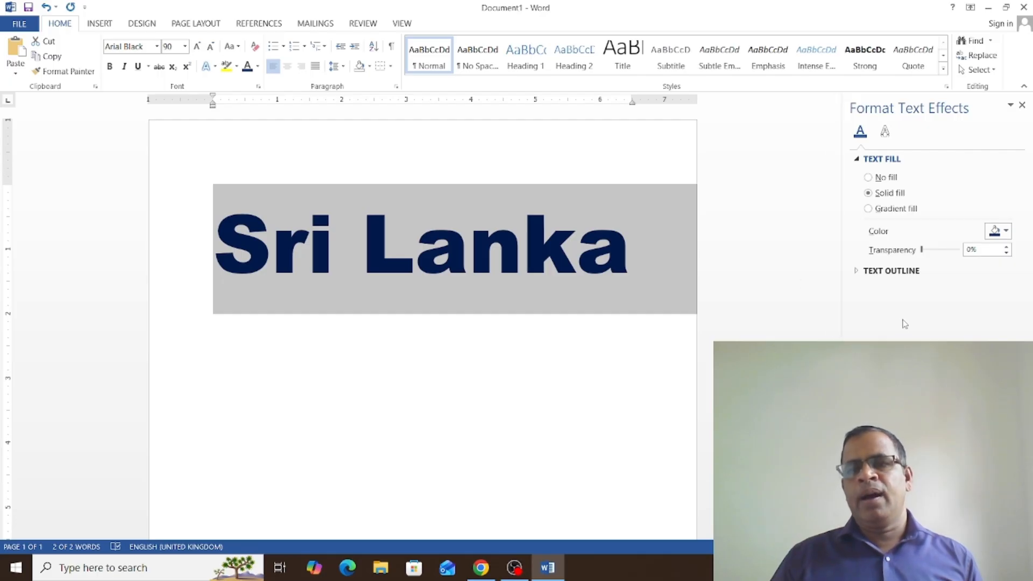
click(869, 209)
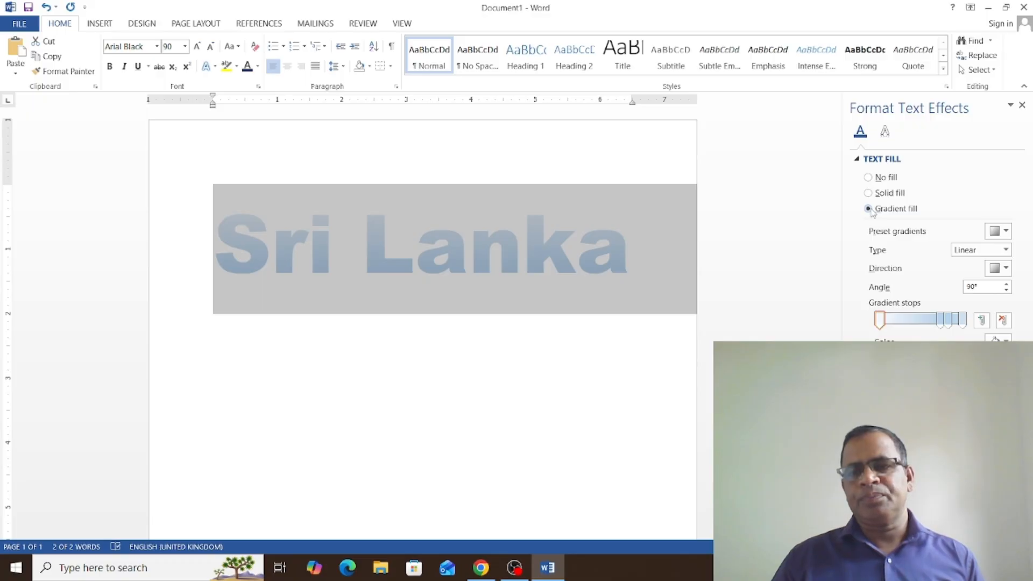
Step: Colour the first gradient stop dark red, then move the second stop closer to it and colour it yellow
click(879, 320)
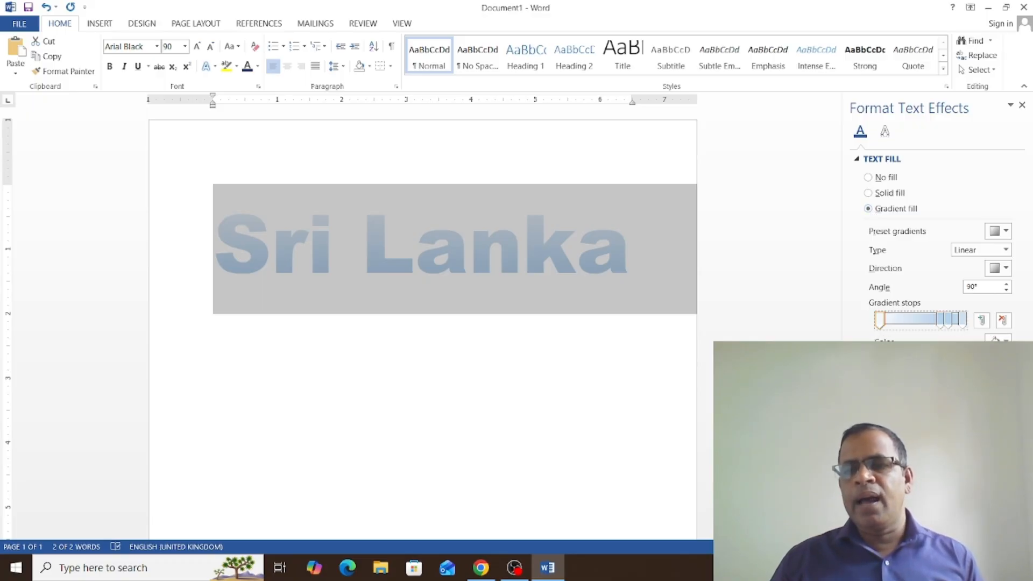
click(997, 339)
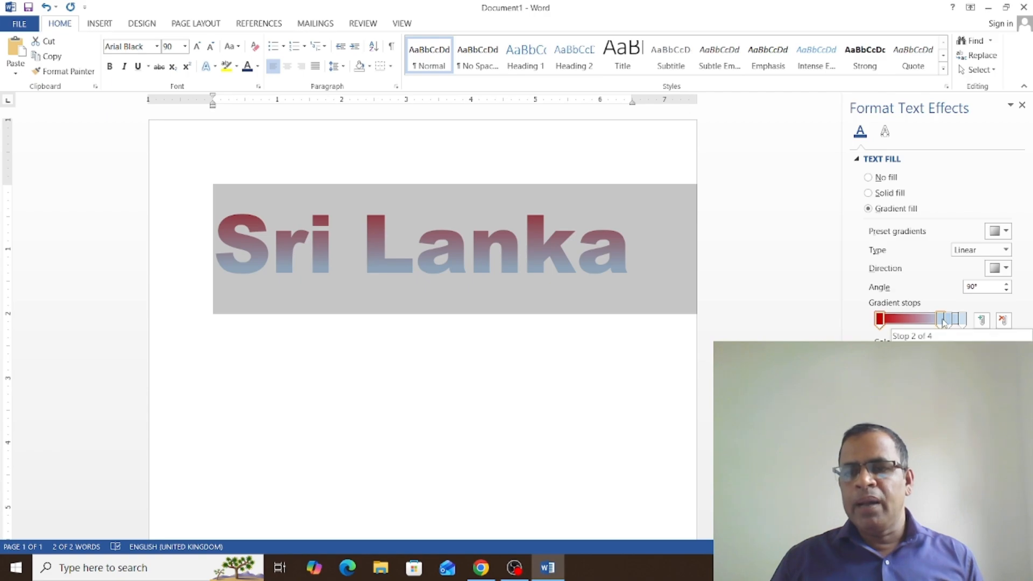
drag(940, 322, 906, 321)
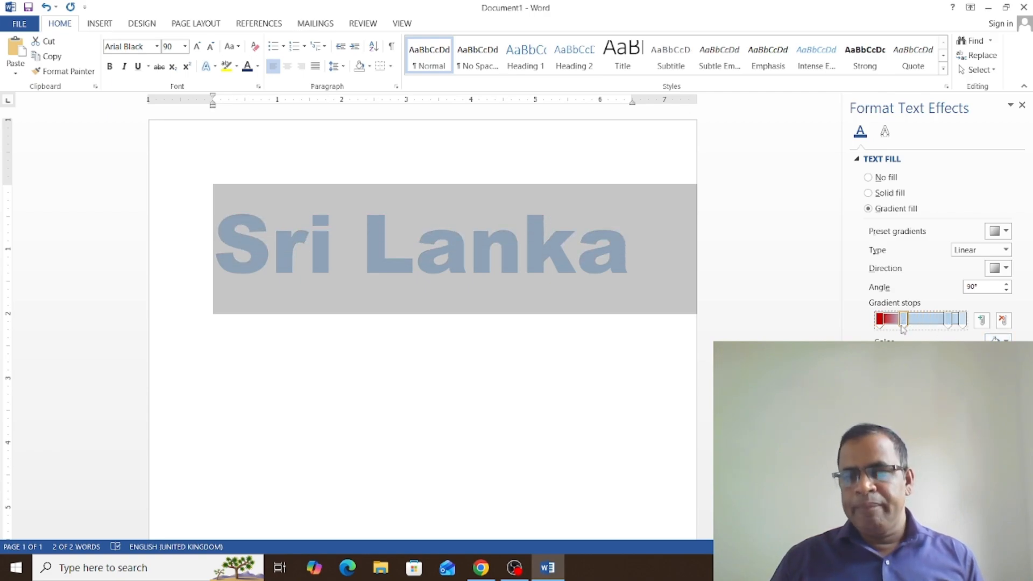
click(998, 340)
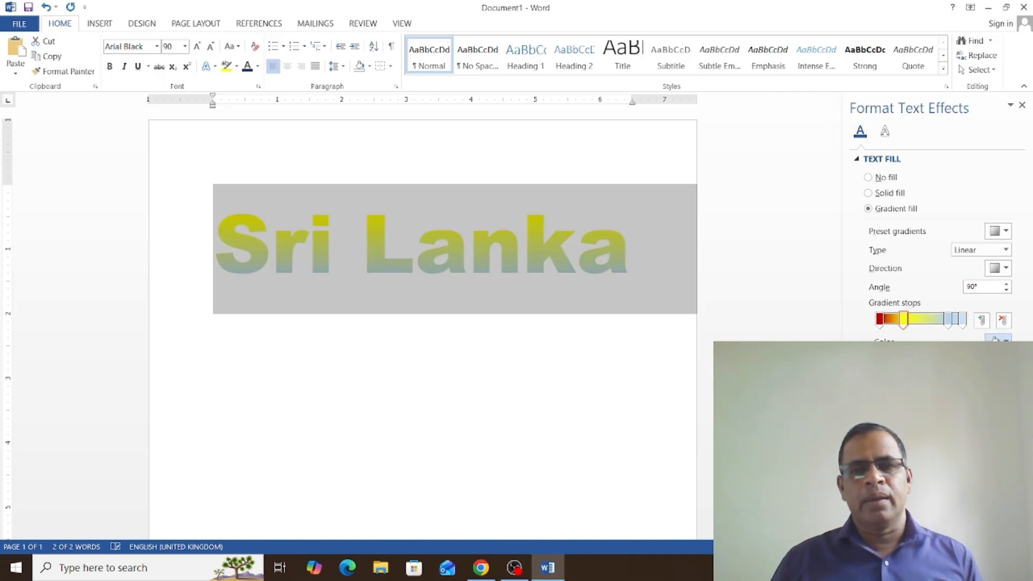
Step: Reposition the gradient stops and colour the third stop light blue and the last stop purple
drag(902, 322, 936, 323)
click(949, 324)
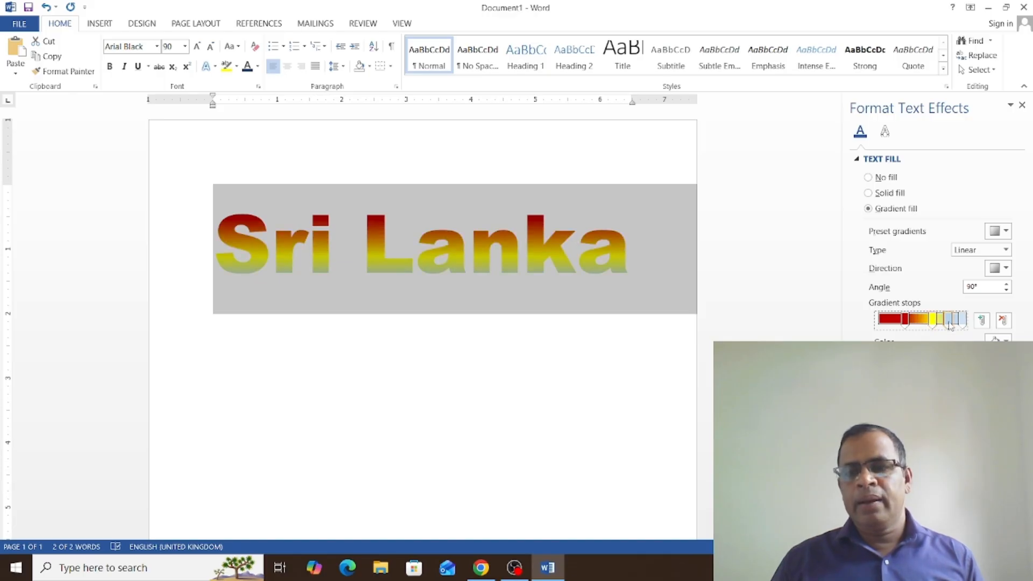
click(998, 340)
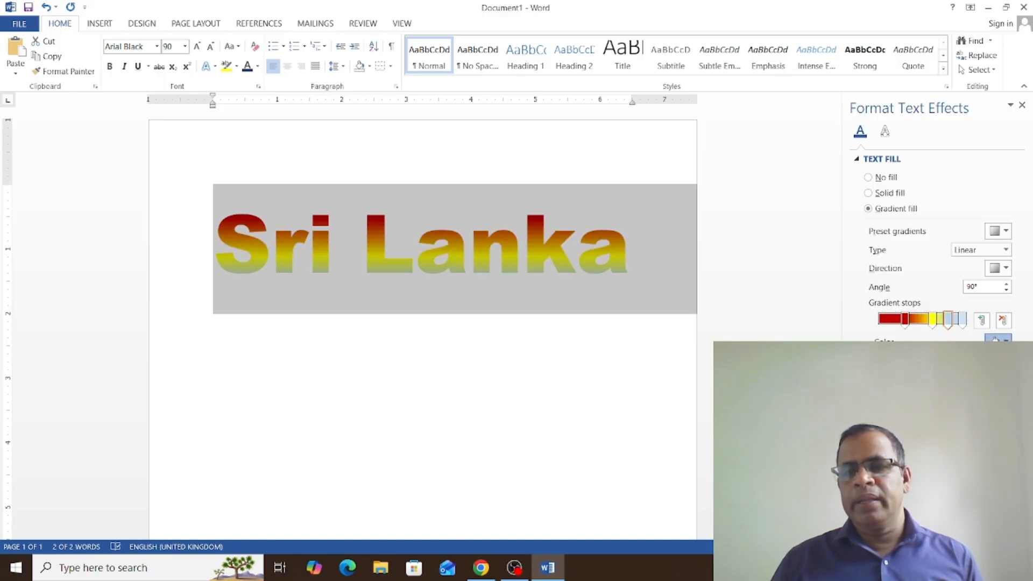
click(961, 323)
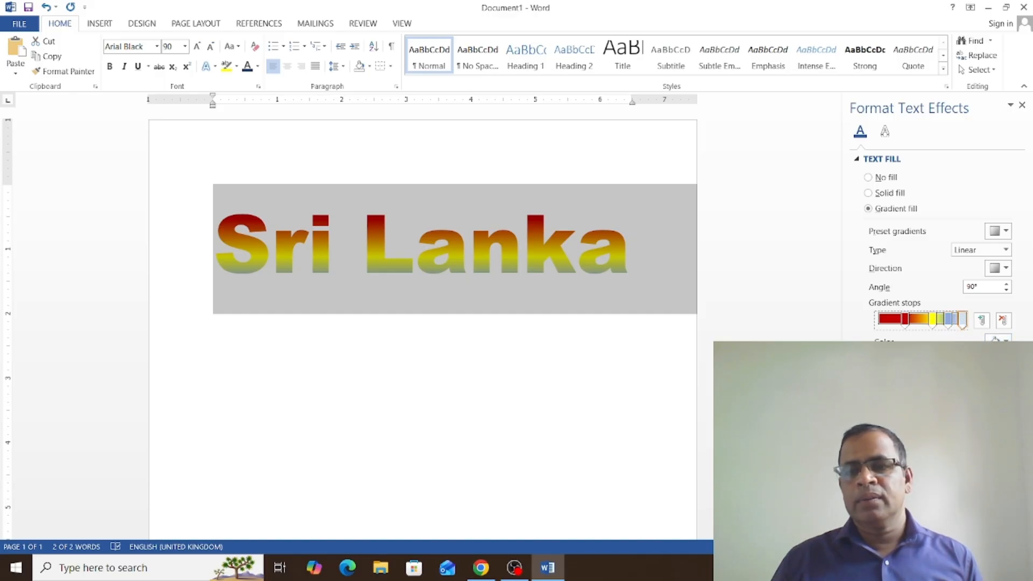
click(997, 339)
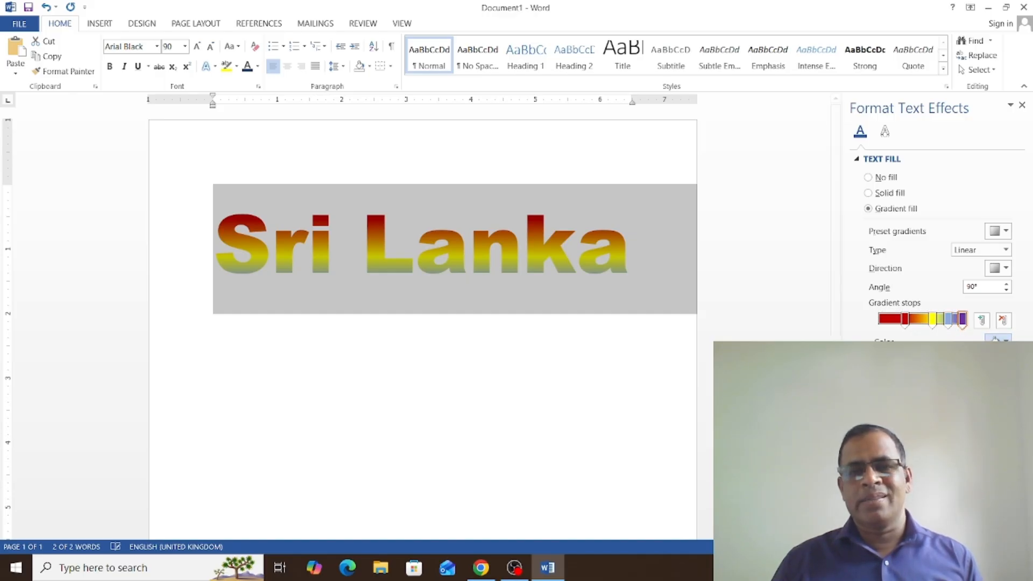
drag(933, 322, 954, 324)
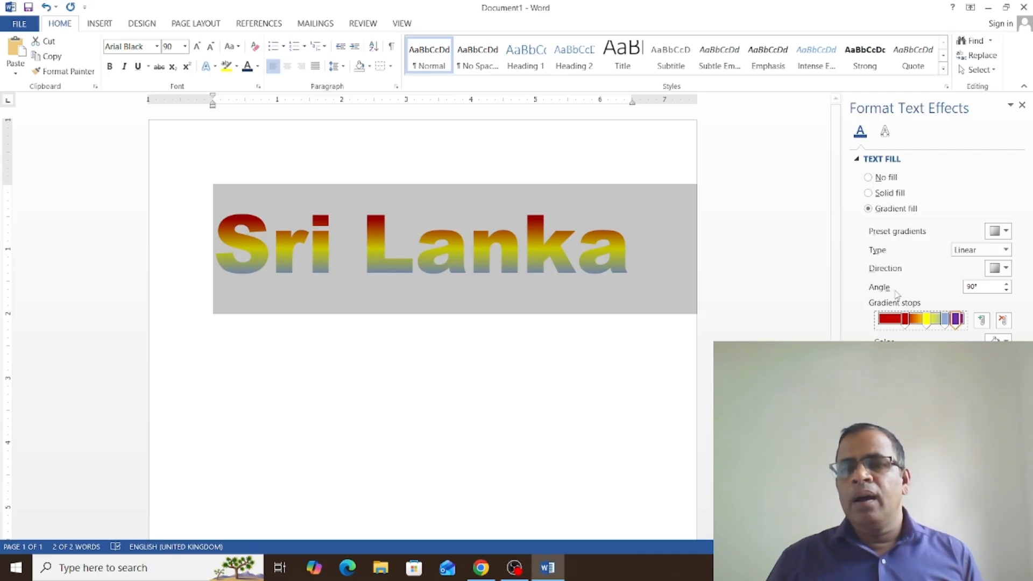
Step: Try the Radial and Rectangular gradient types on "Sri Lanka", settle on Path, and close the text effects settings
click(1005, 250)
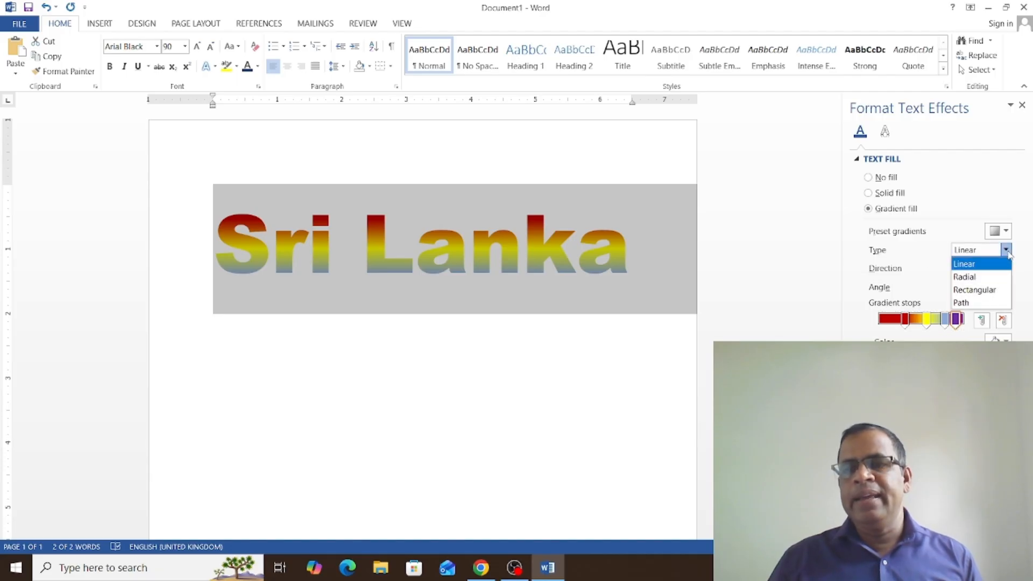
click(981, 276)
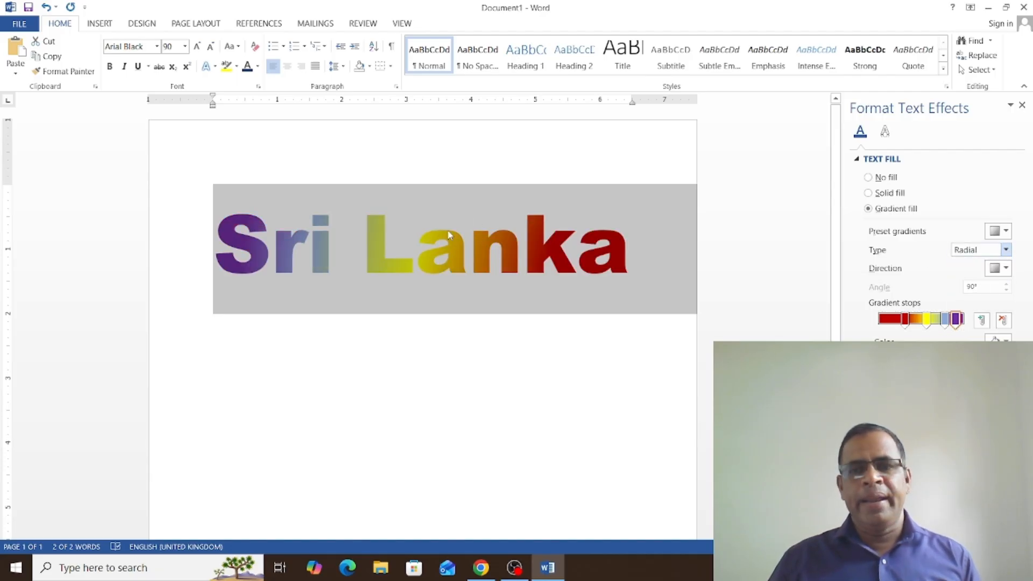
click(1006, 250)
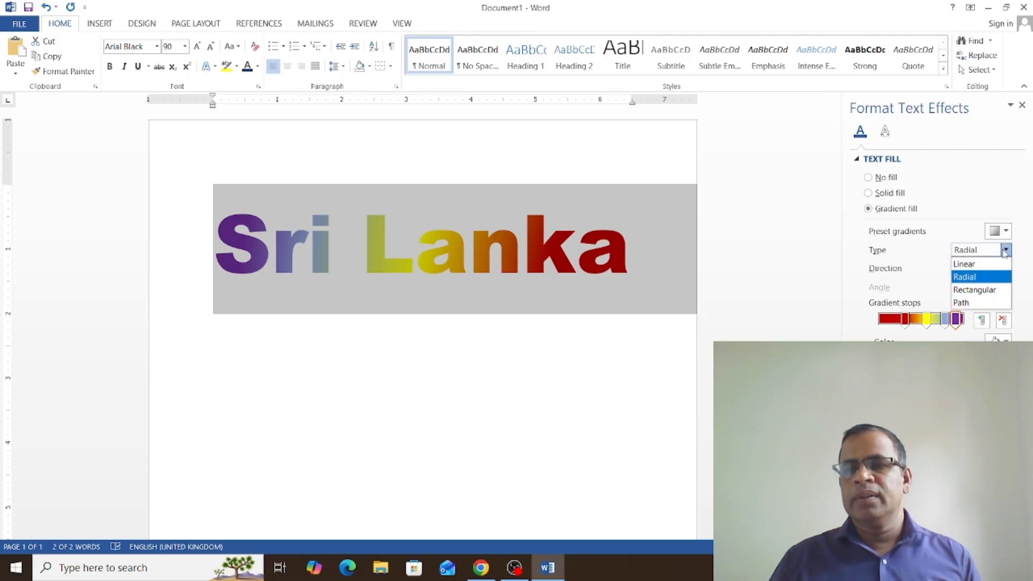
click(980, 289)
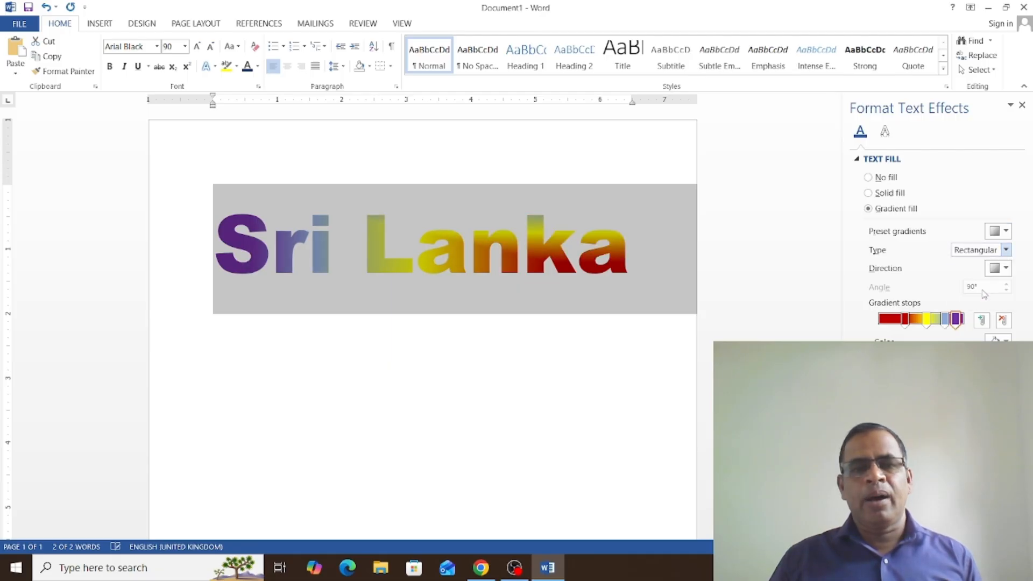
click(1006, 249)
click(968, 303)
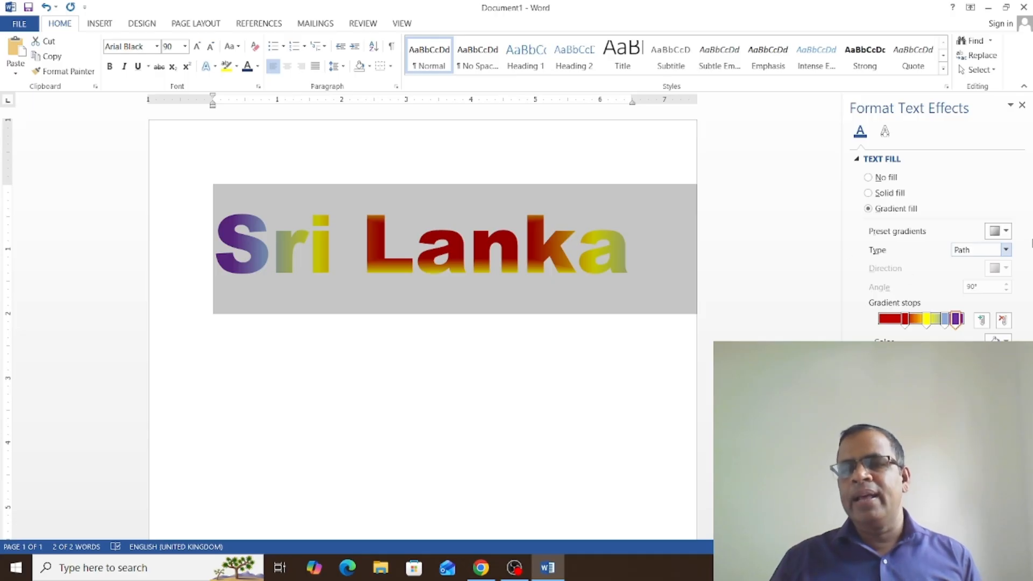
click(1022, 106)
click(572, 402)
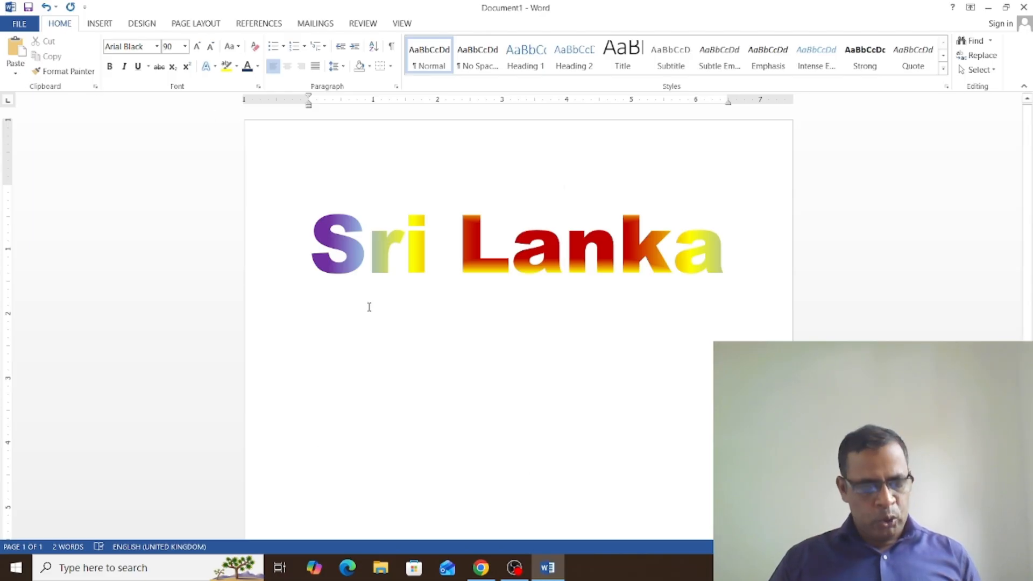
Step: Delete the whole document's text and generate five paragraphs of sample text with the rand function
key(ctrl+a)
key(Delete)
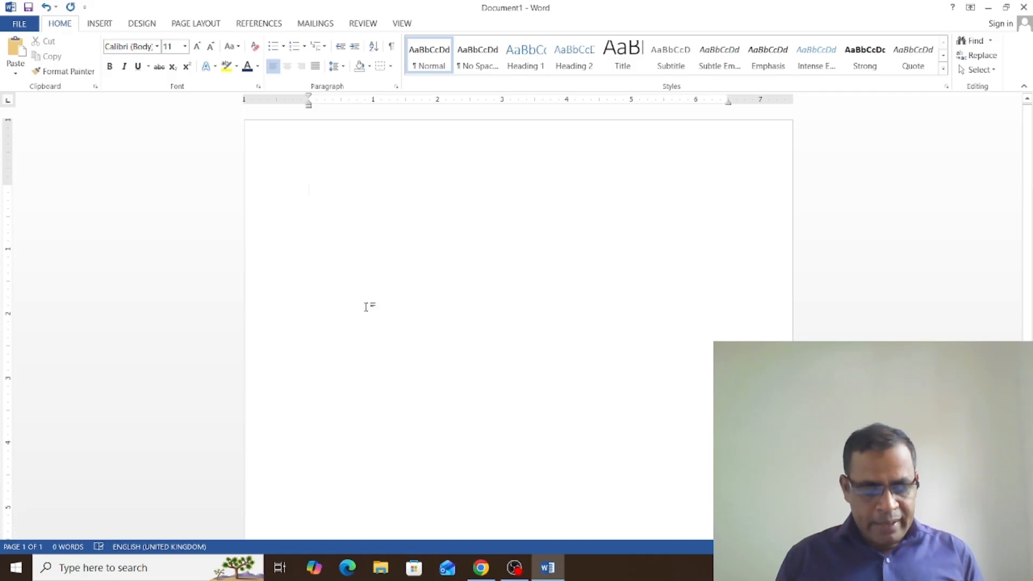
text(sri)
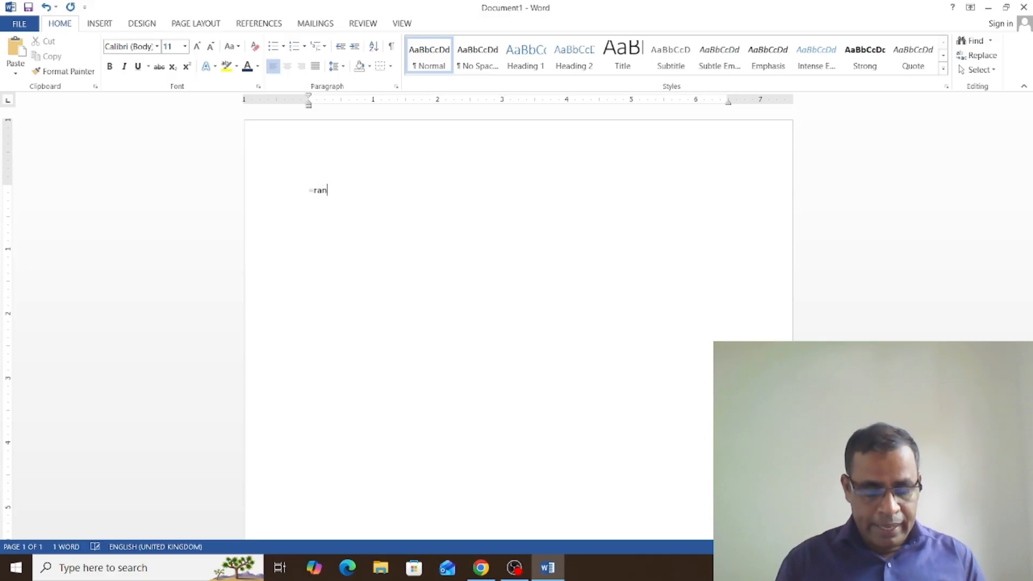
key(Return)
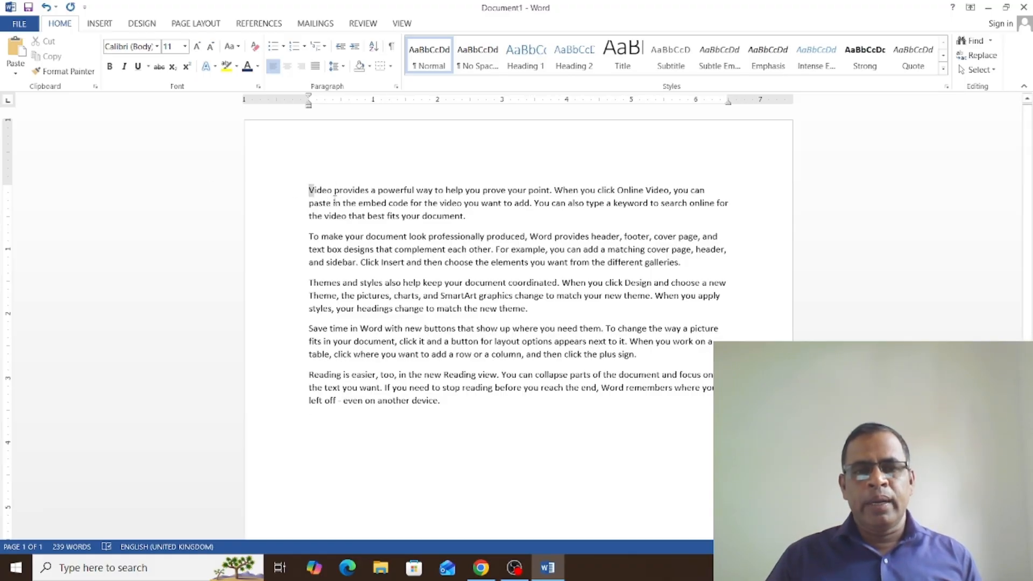
Step: Change the typeface of the first paragraph to Broadway
drag(307, 190, 472, 221)
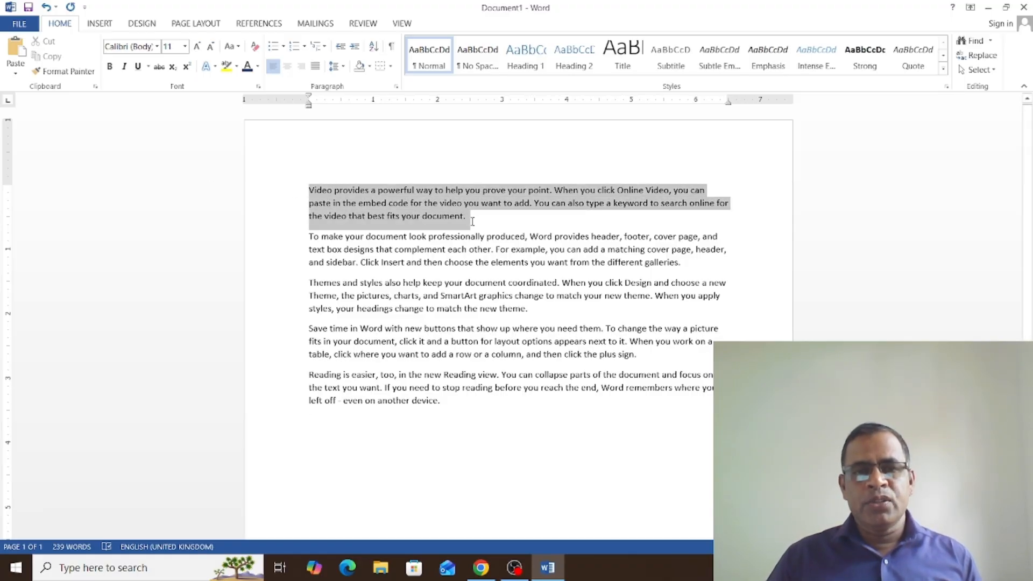
click(157, 46)
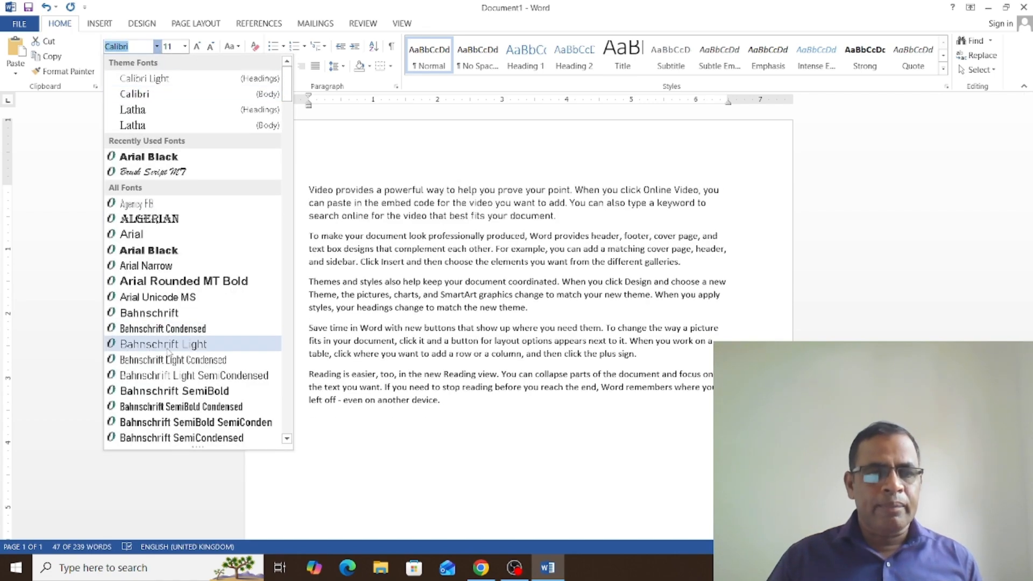
scroll(177, 414, down, 10)
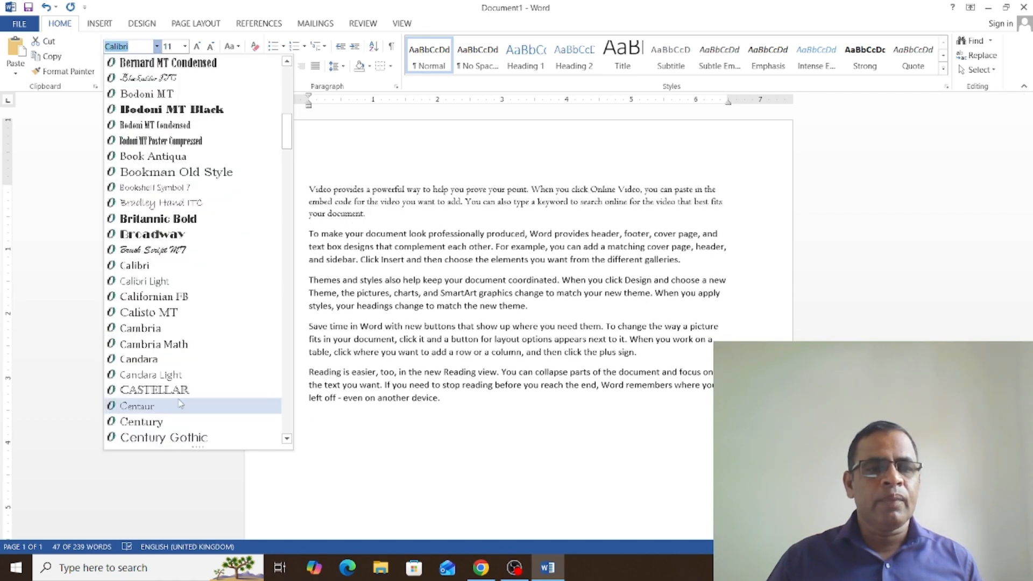
click(169, 235)
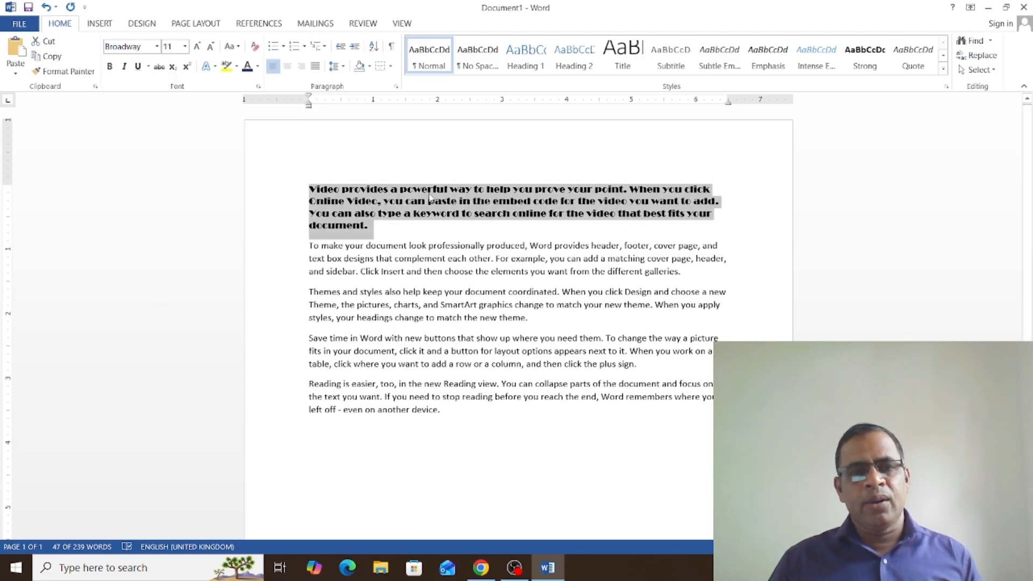
Step: Set the font size of the second paragraph, beginning "To make your document look", to 24
click(418, 272)
triple_click(353, 265)
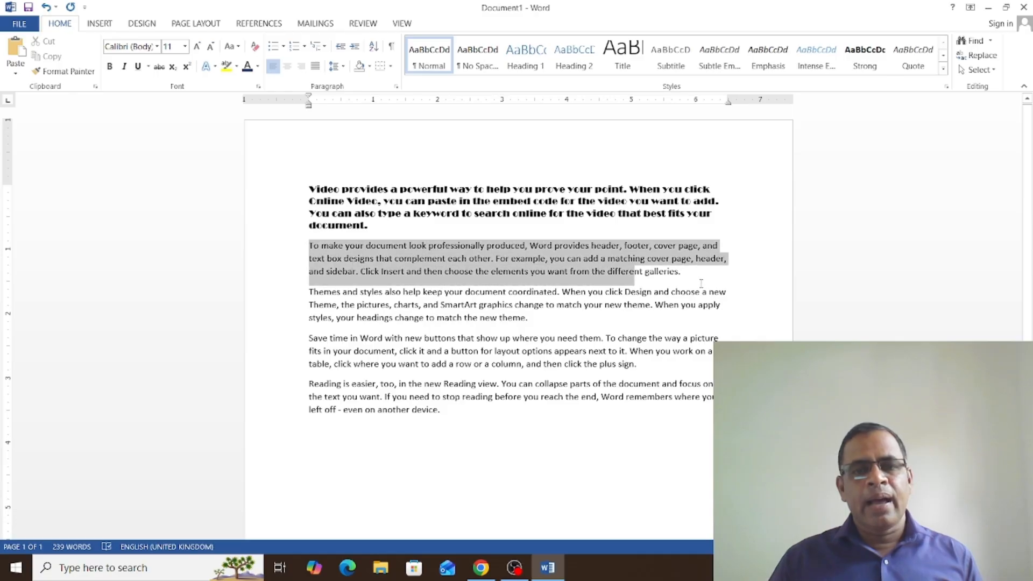
click(185, 47)
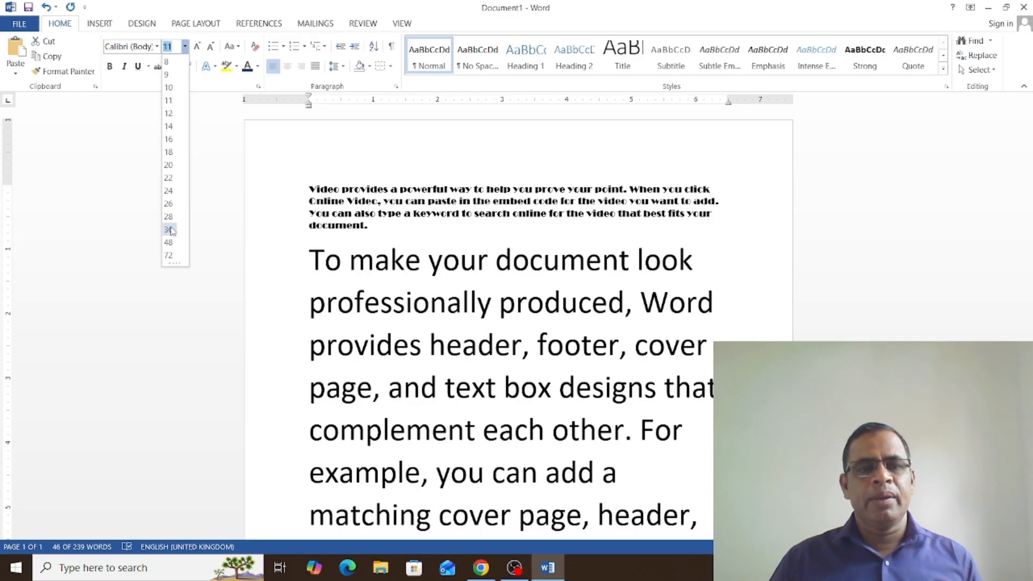
click(170, 189)
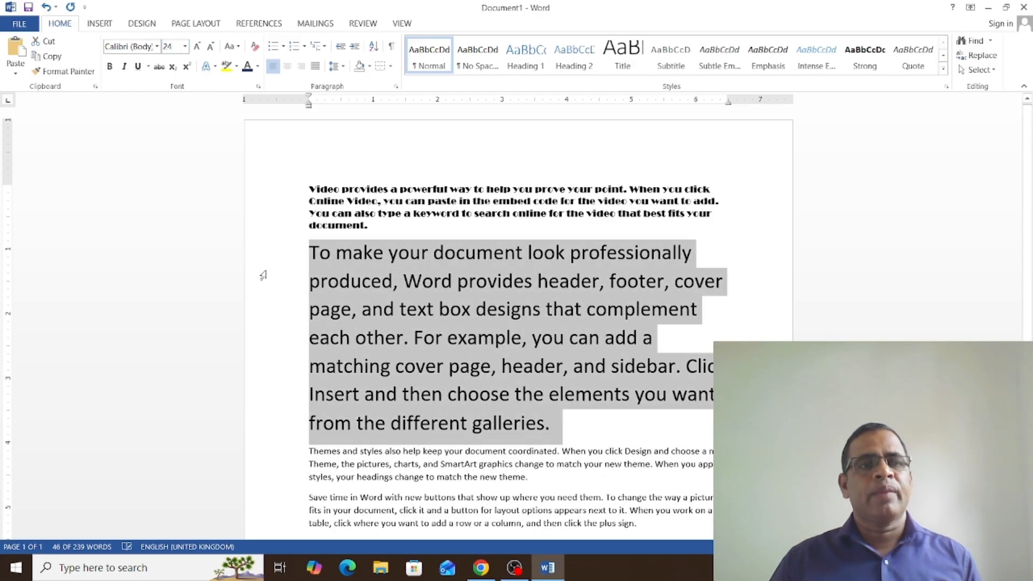
Step: Convert the second paragraph to UPPERCASE and deselect it
scroll(525, 336, down, 1)
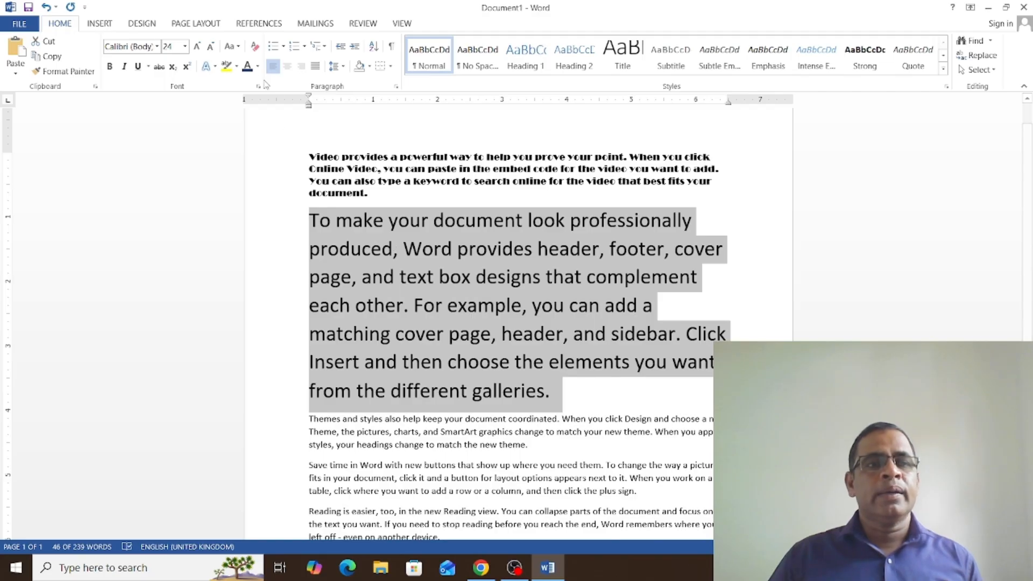
click(237, 47)
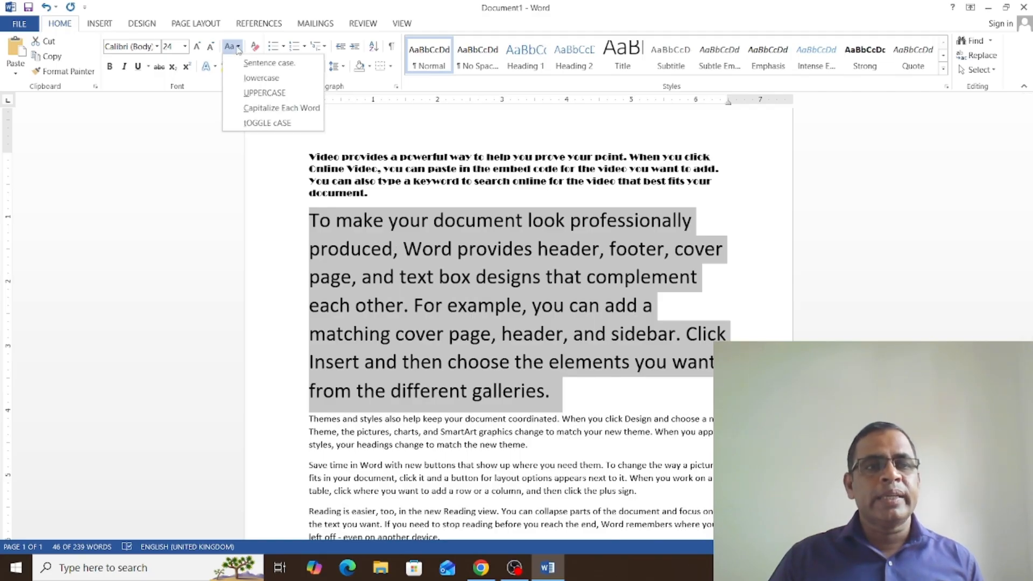
click(252, 93)
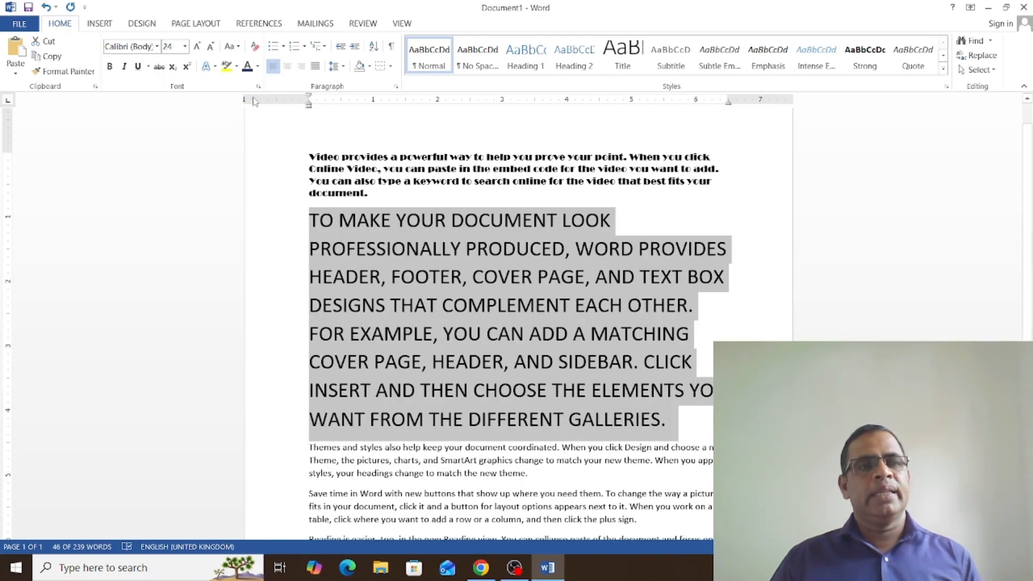
click(569, 332)
Step: Bold the third paragraph's opening text from "Themes and styles" through "choose a new" and split it off as its own paragraph
scroll(565, 344, down, 2)
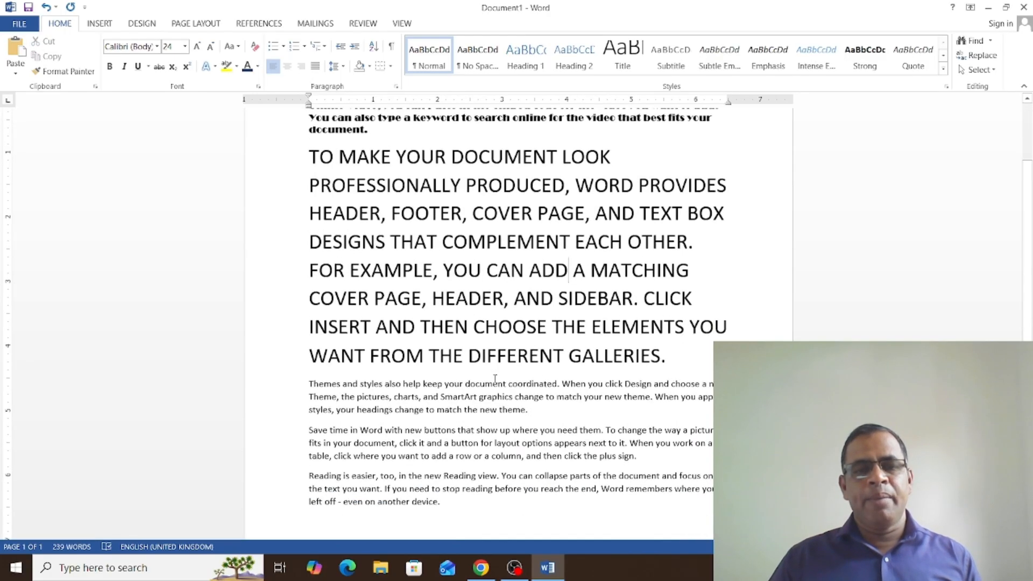
drag(314, 381, 722, 383)
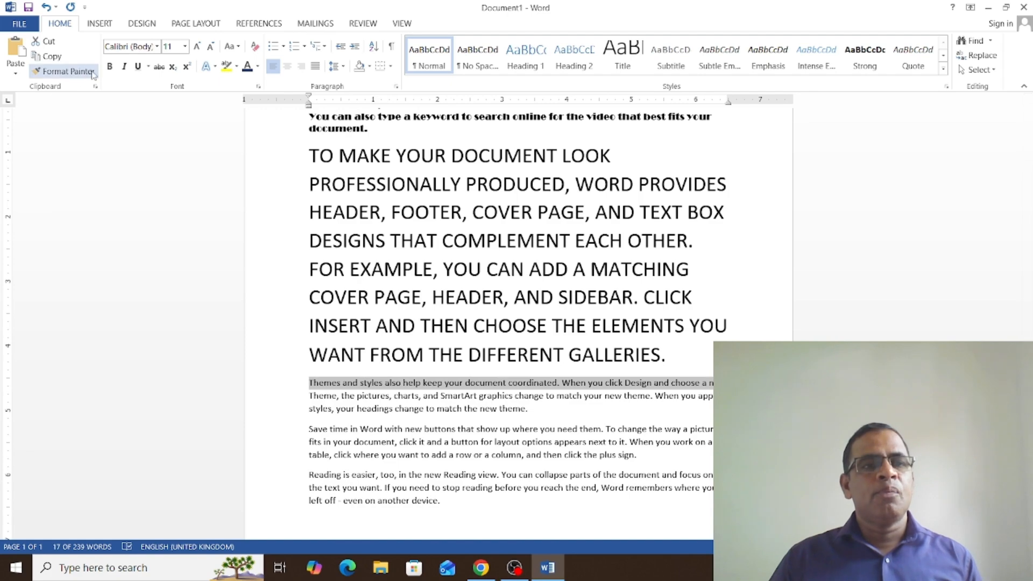
click(109, 67)
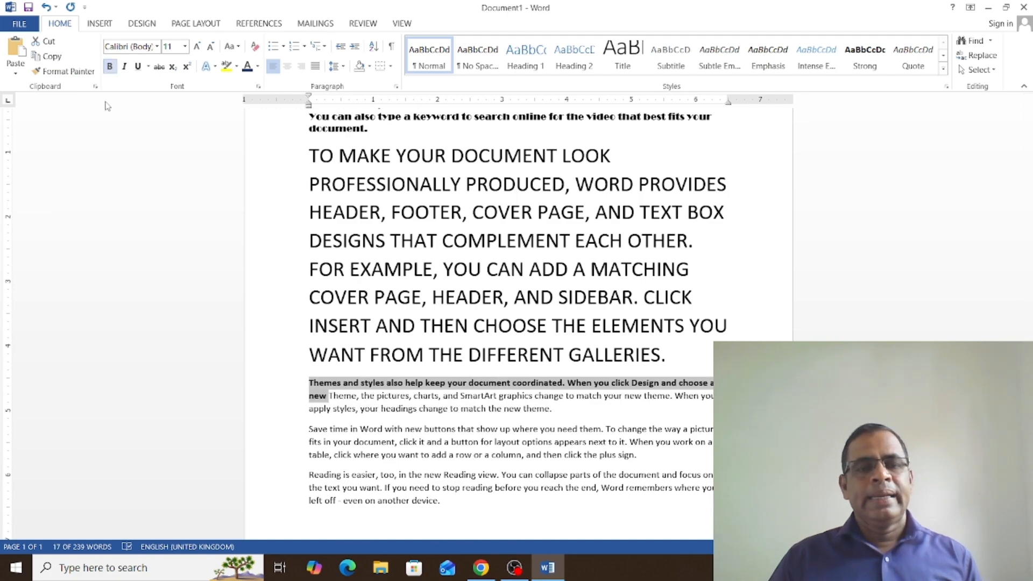
click(330, 397)
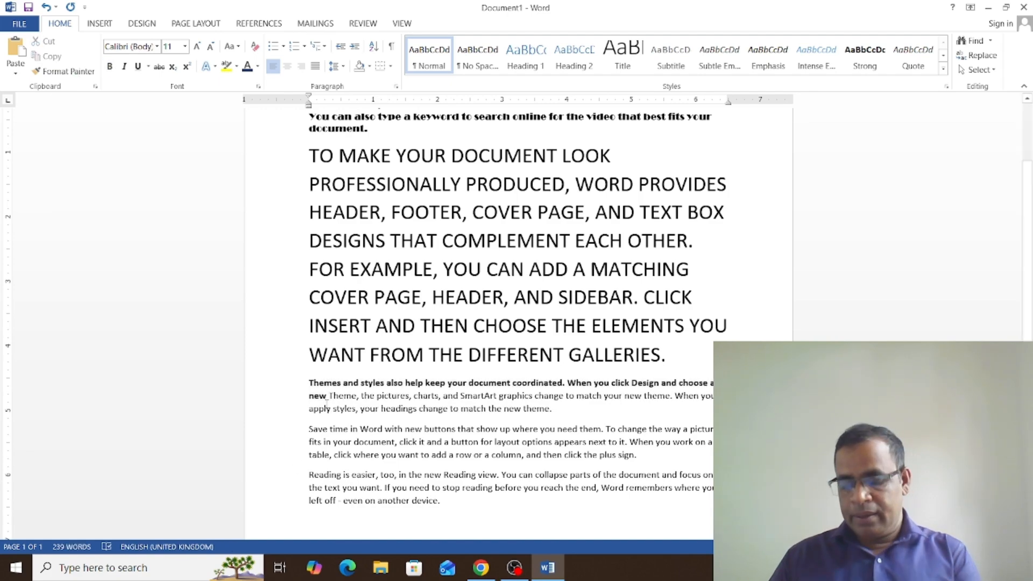
key(Return)
Step: Apply a standard single underline to the bold paragraph beginning "Themes and styles"
drag(305, 382, 341, 394)
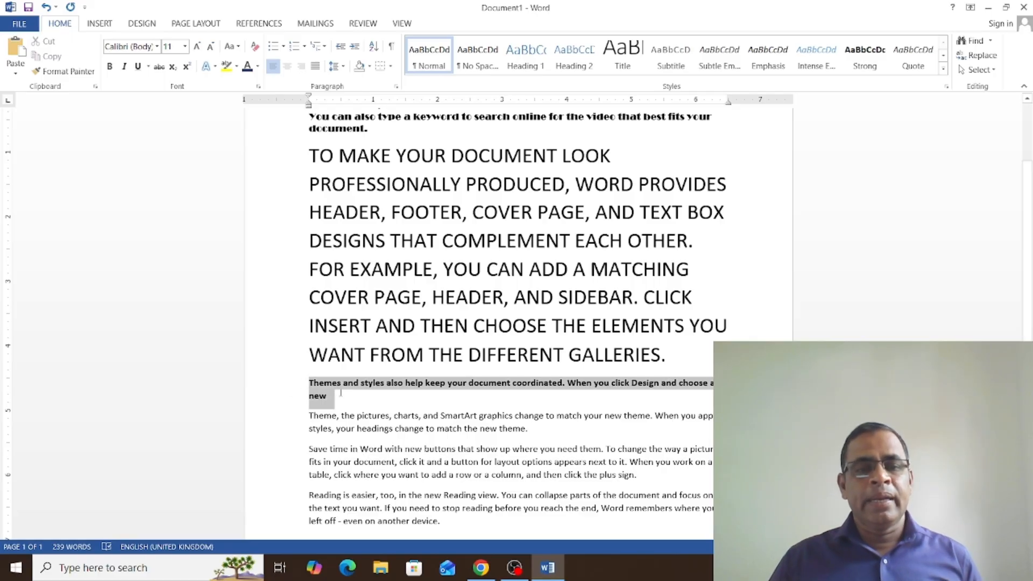
click(148, 67)
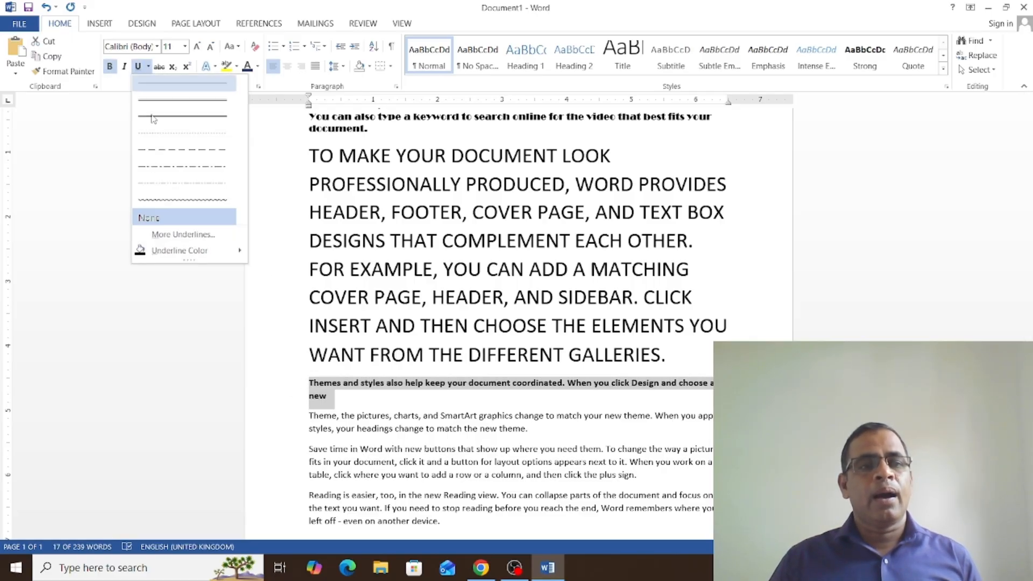
click(138, 69)
click(138, 69)
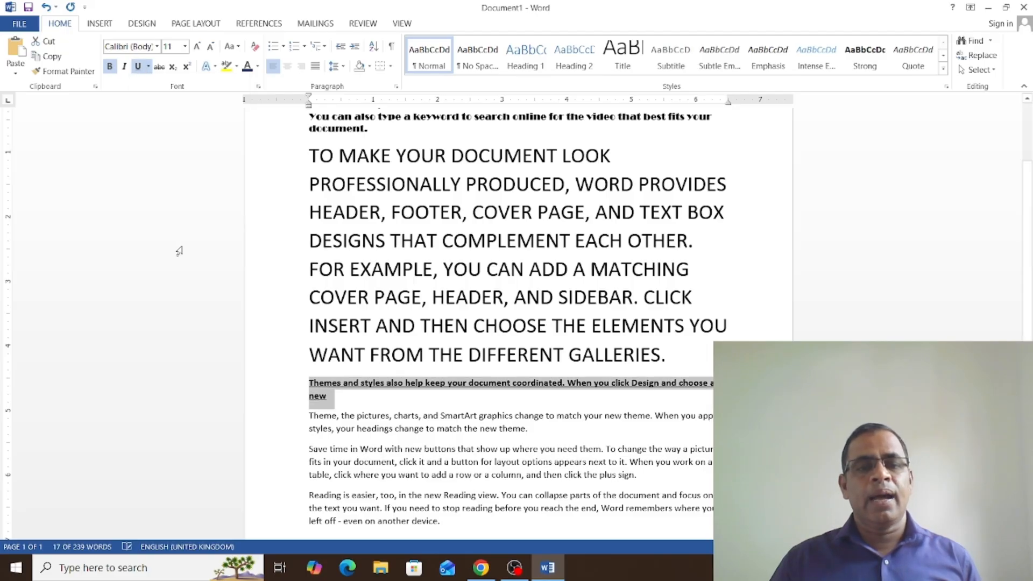
click(351, 400)
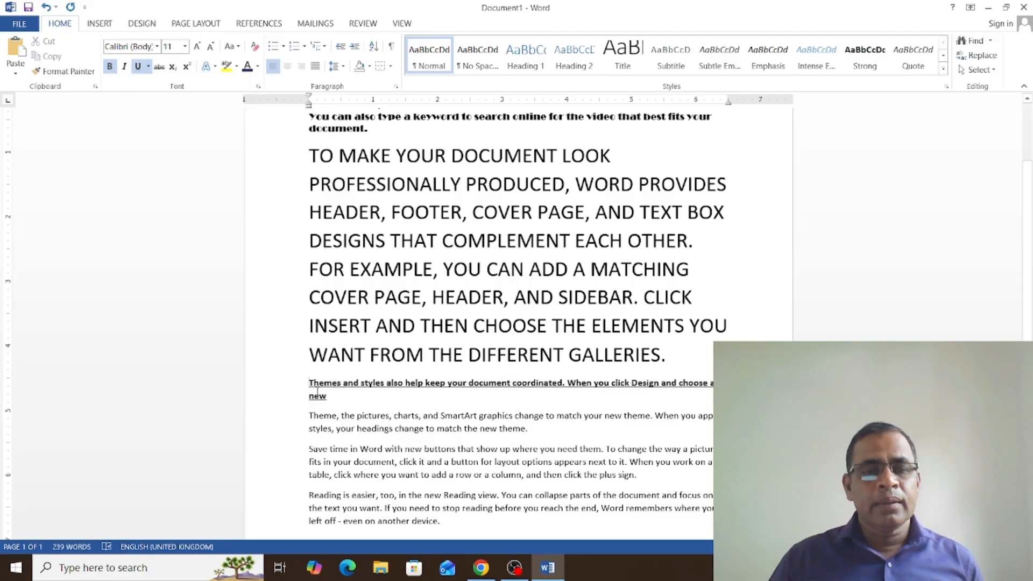
Step: Give the bold "Themes and styles" paragraph a double underline and set the underline colour to red
triple_click(305, 380)
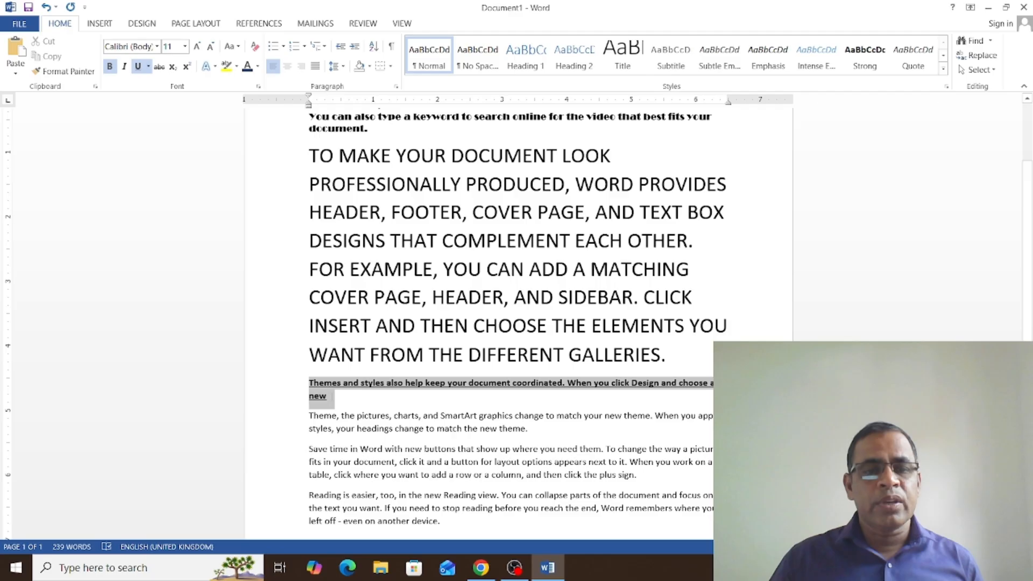
click(148, 66)
click(156, 104)
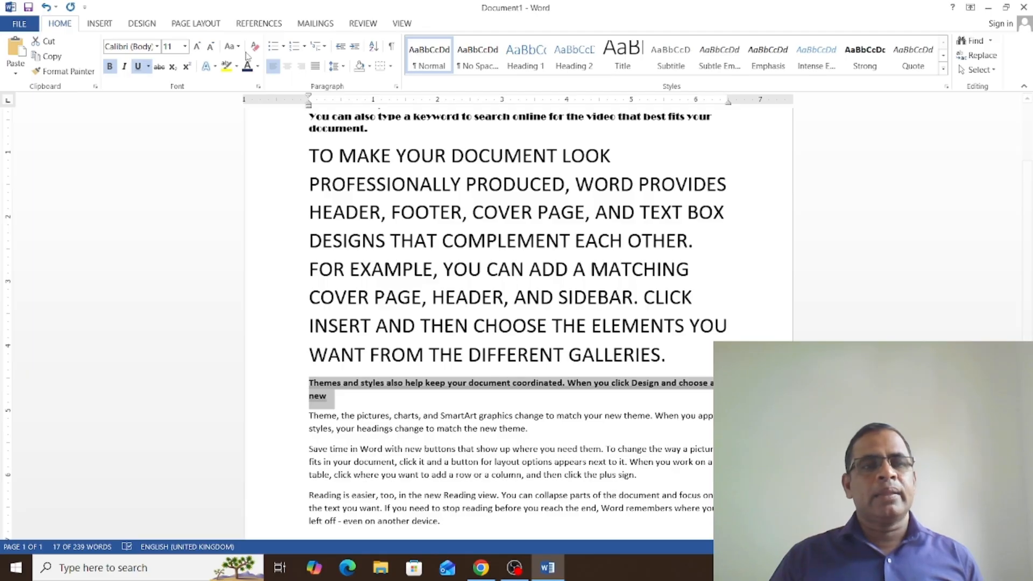
click(149, 66)
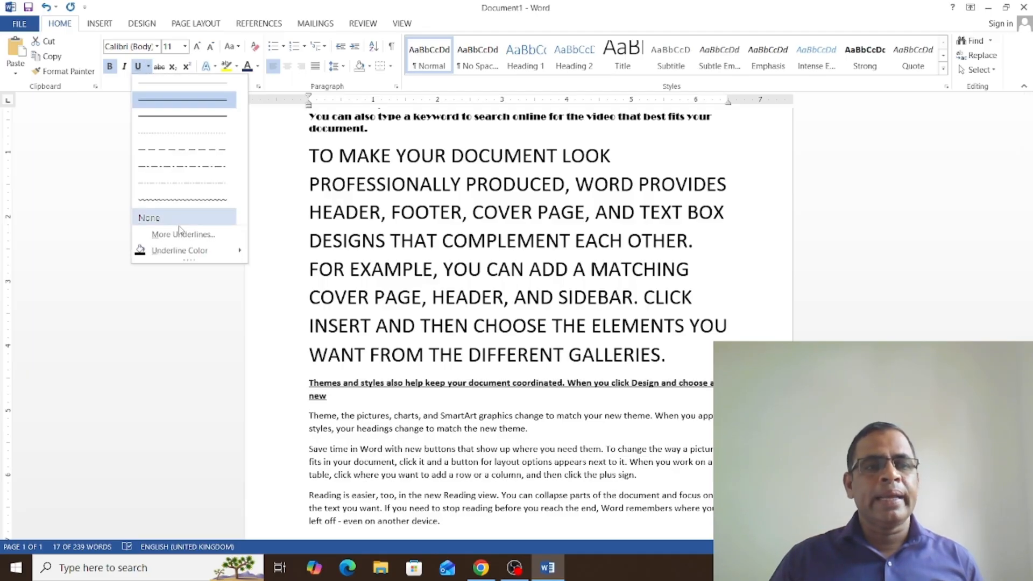
mouse_move(179, 254)
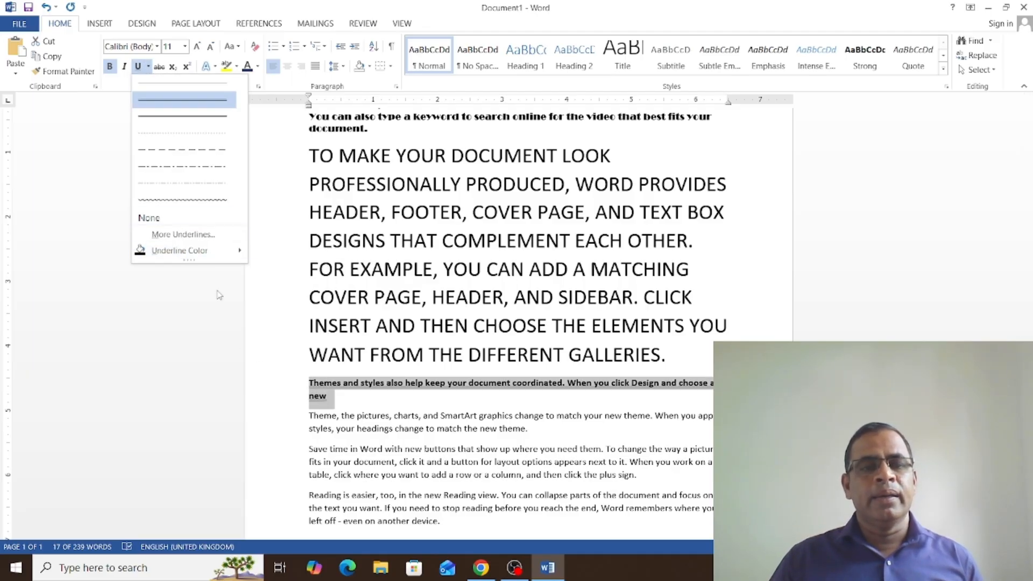
mouse_move(221, 251)
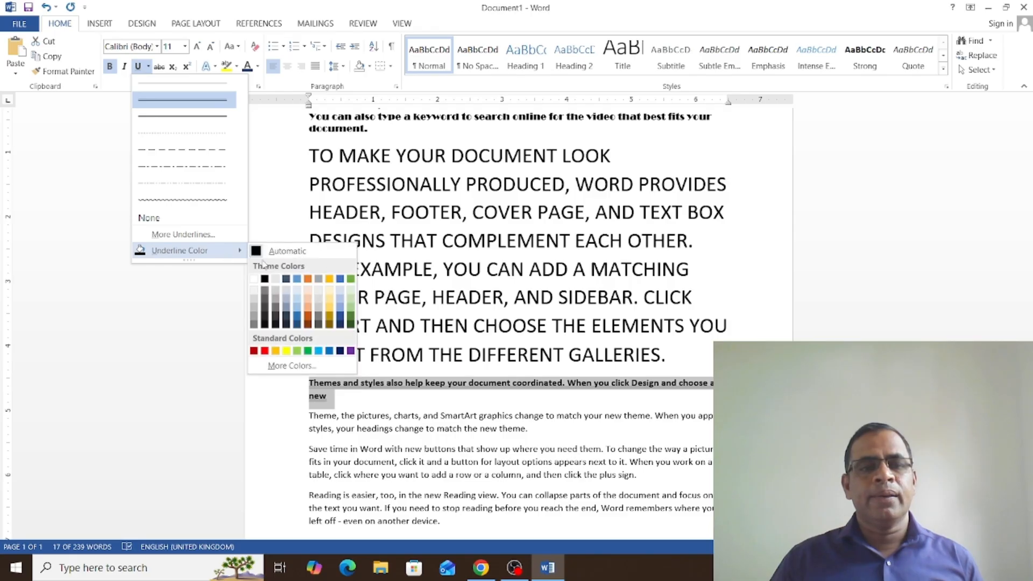
click(264, 351)
click(366, 414)
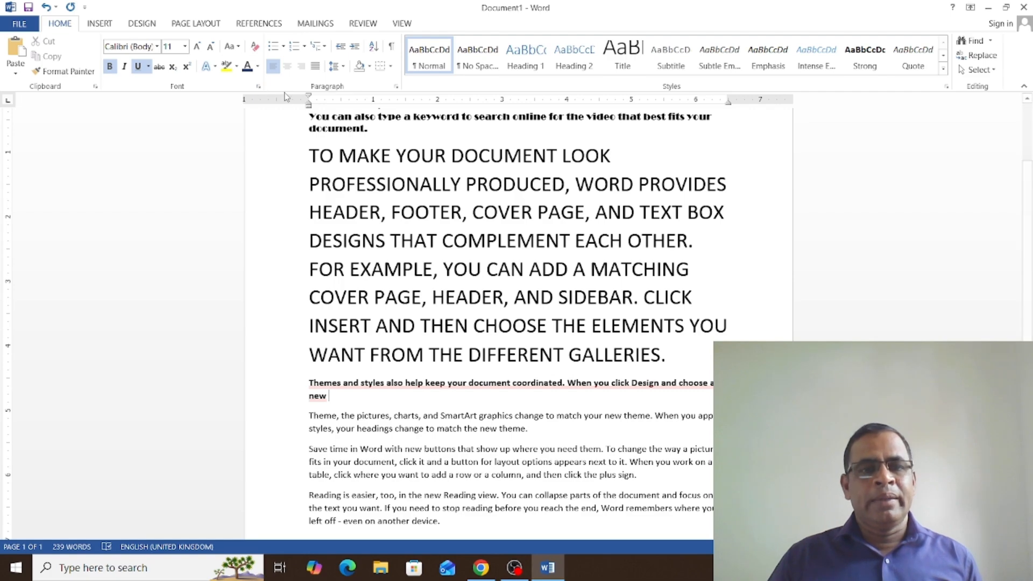
Step: Set the font colour of the uppercase second paragraph to standard orange and deselect it
drag(311, 156, 670, 358)
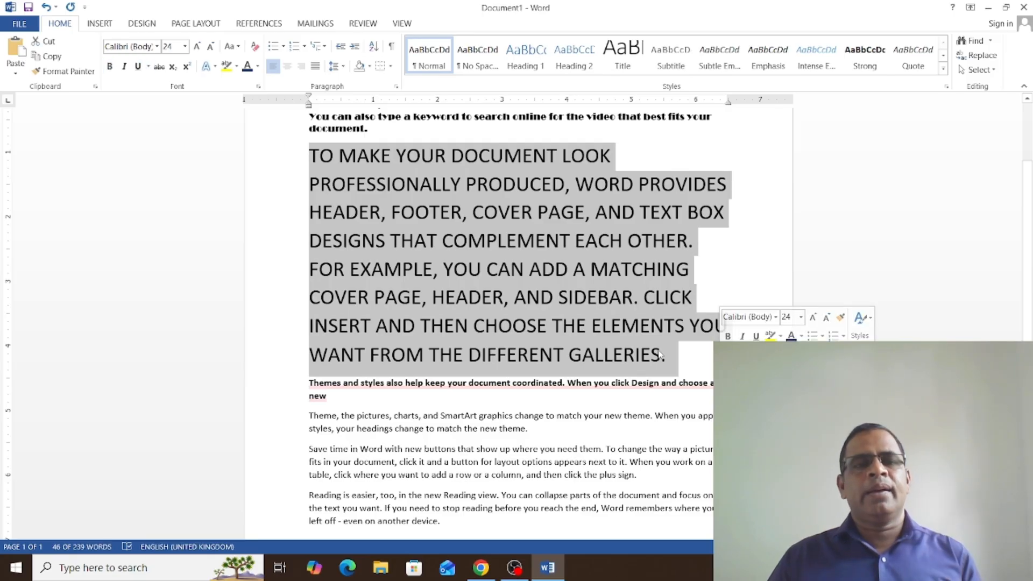
click(258, 66)
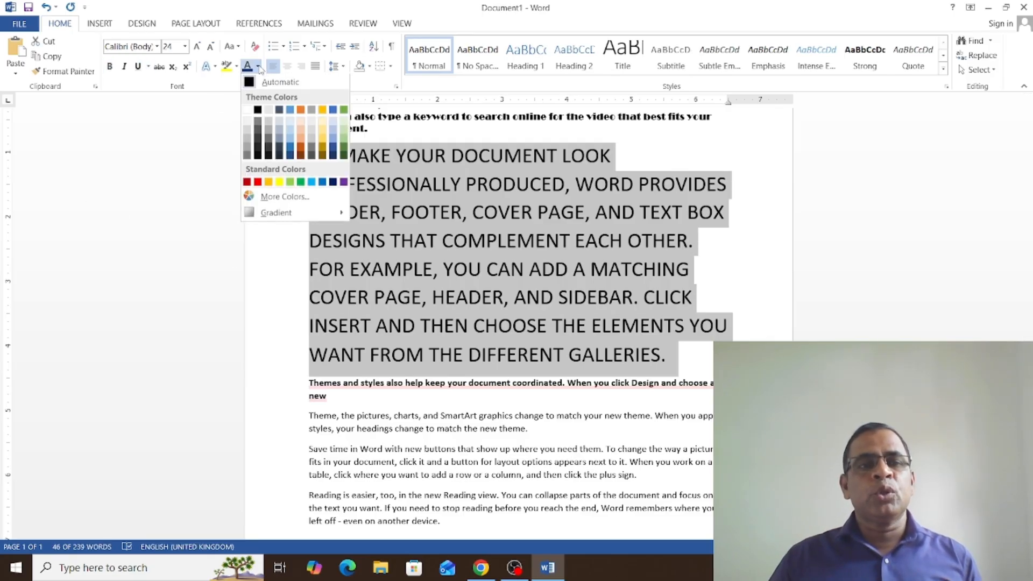
click(269, 183)
click(698, 299)
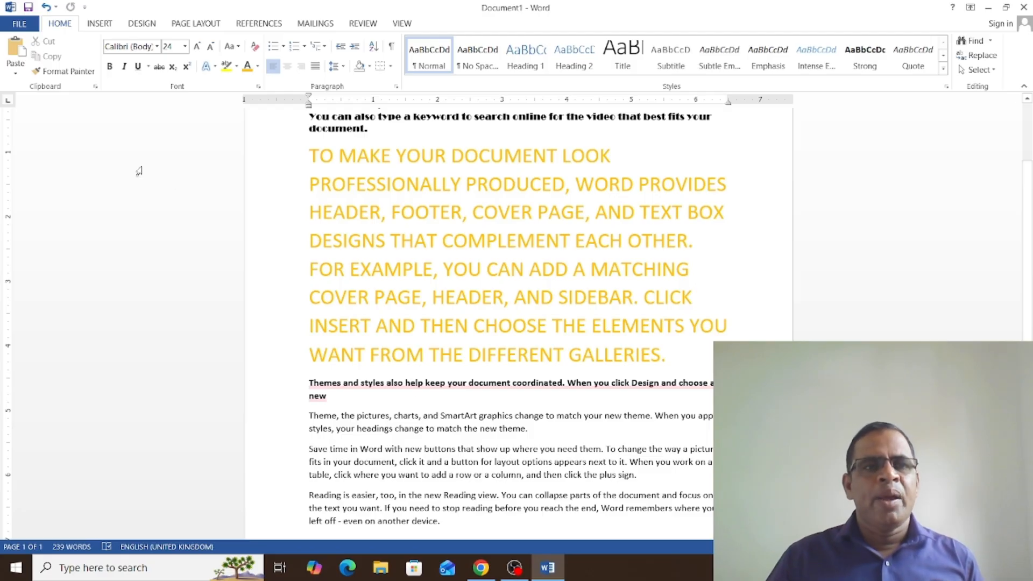
Step: Italicise the first paragraph, set in Broadway, and remove the italics again
scroll(295, 180, up, 3)
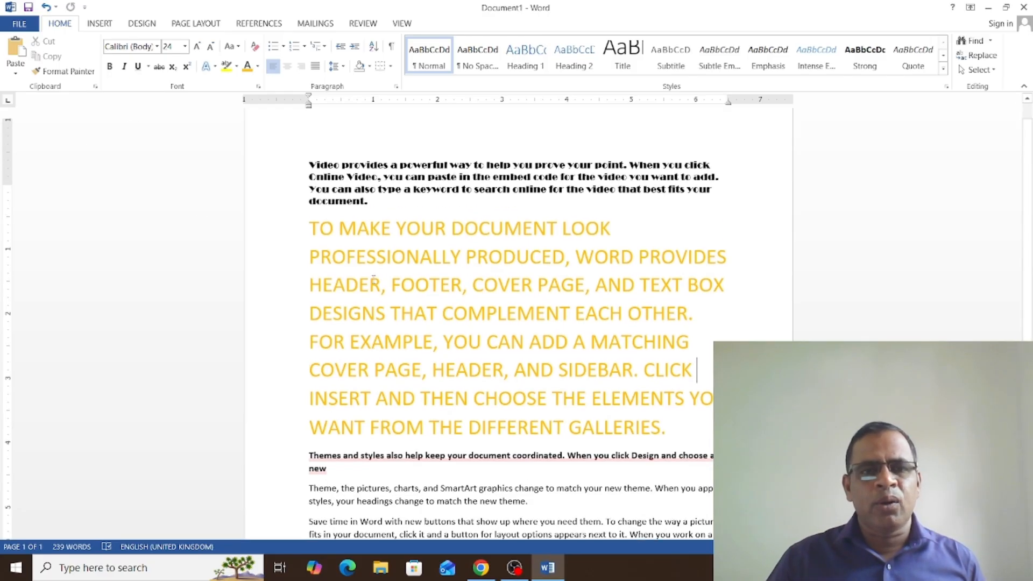
drag(304, 188, 376, 223)
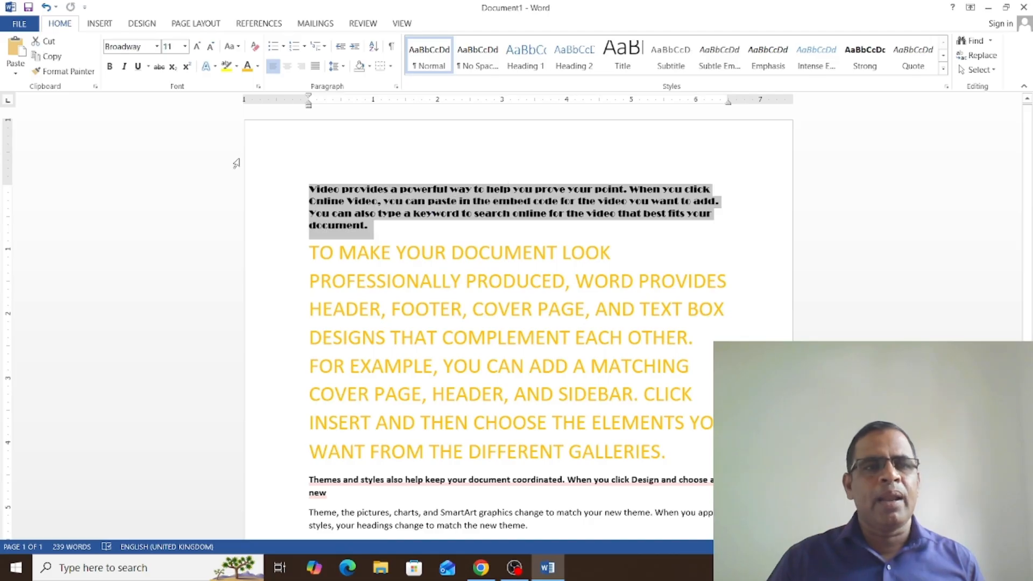
click(120, 65)
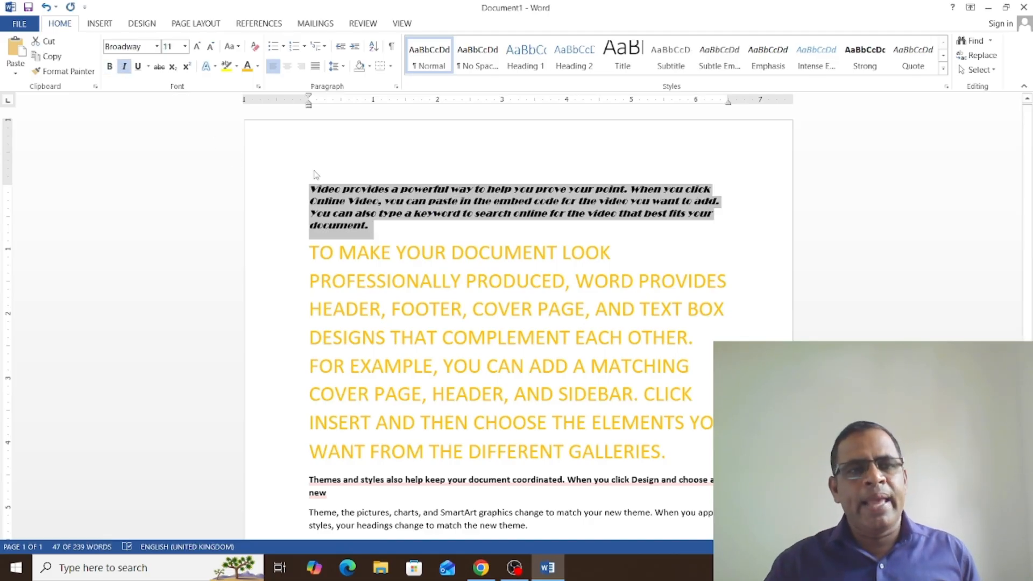
click(125, 71)
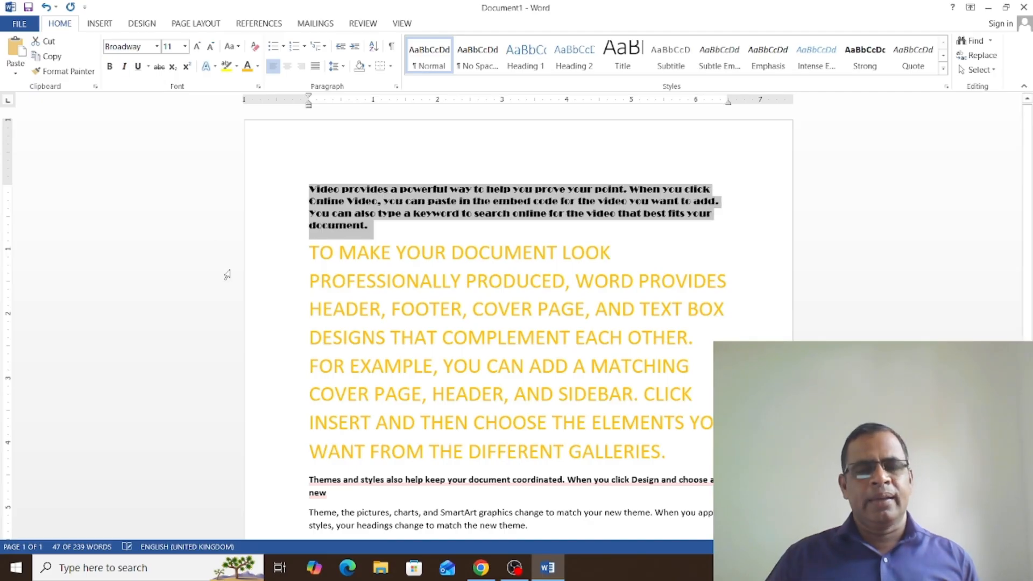